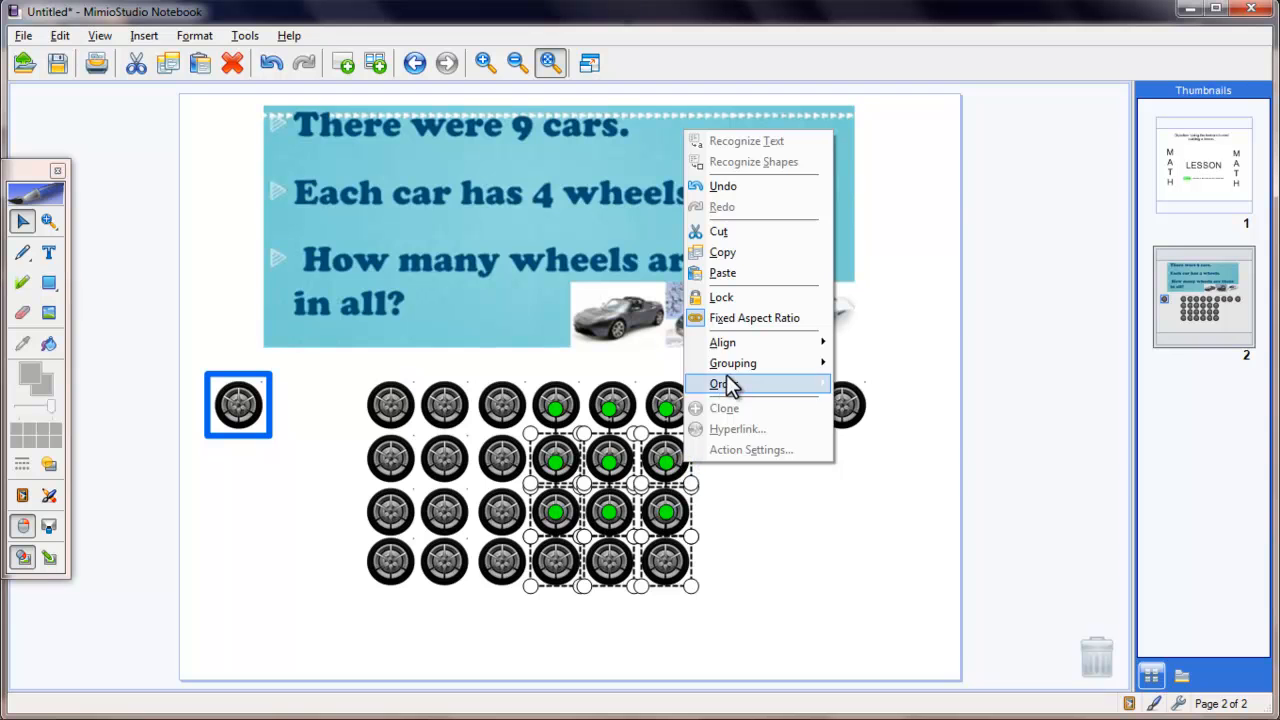
- Paste the copied block of nine wheels and align it at the right end of the array, completing four rows of nine
click(724, 273)
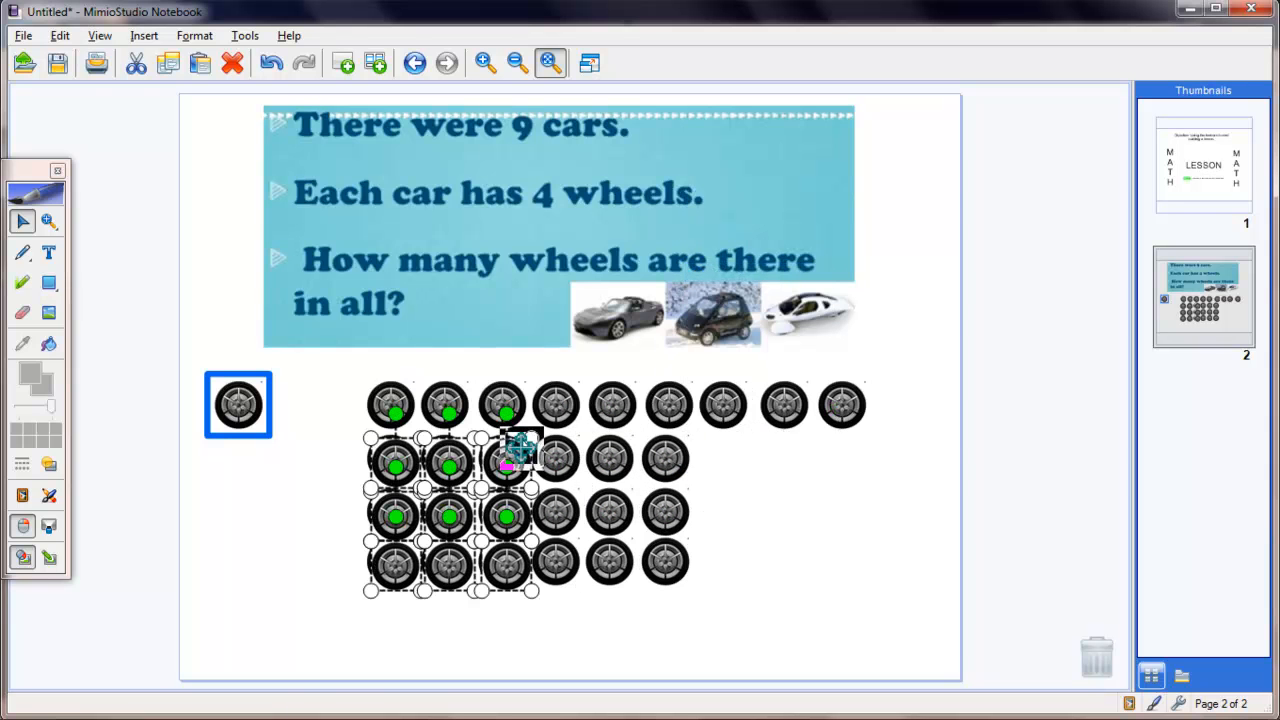
drag(517, 451, 840, 453)
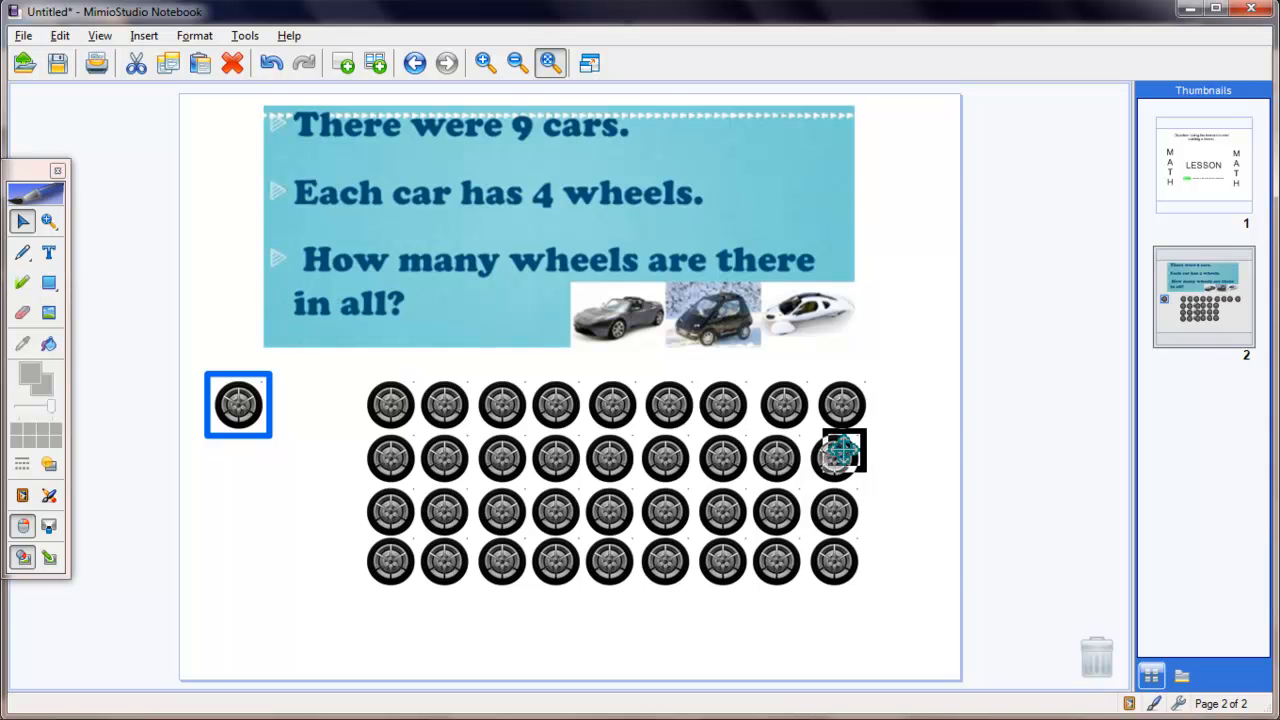
click(840, 453)
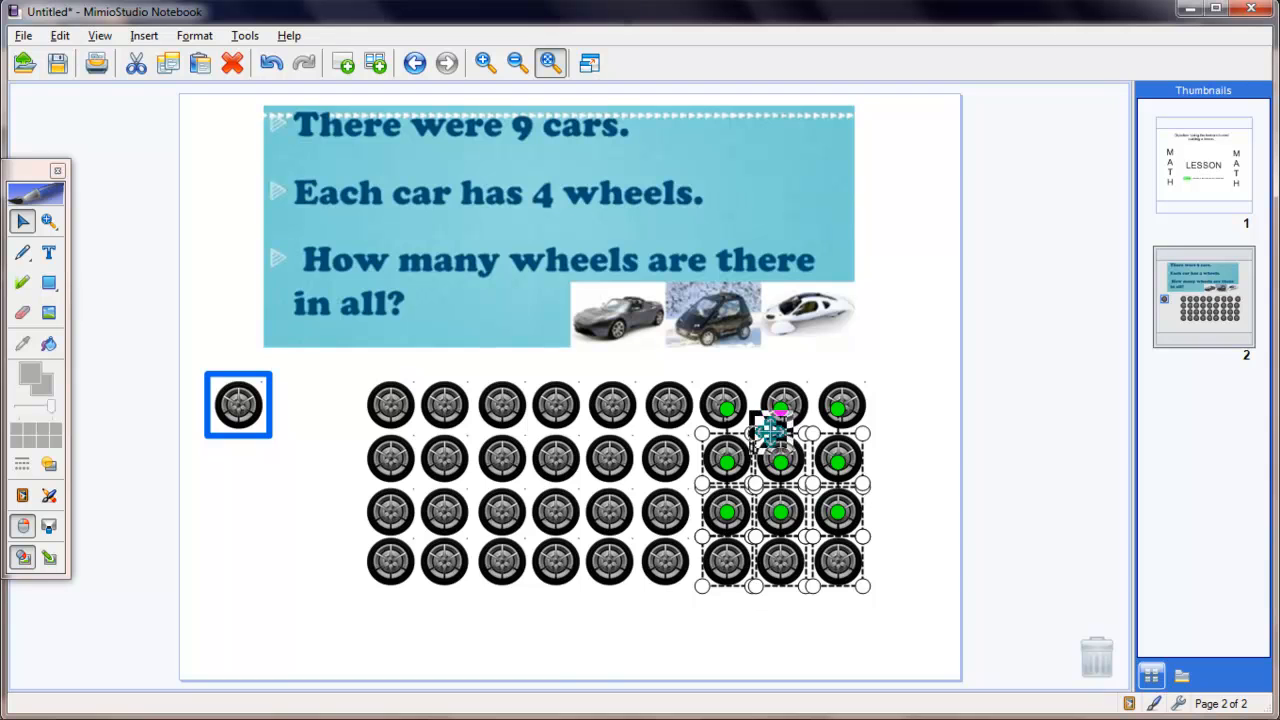
click(575, 630)
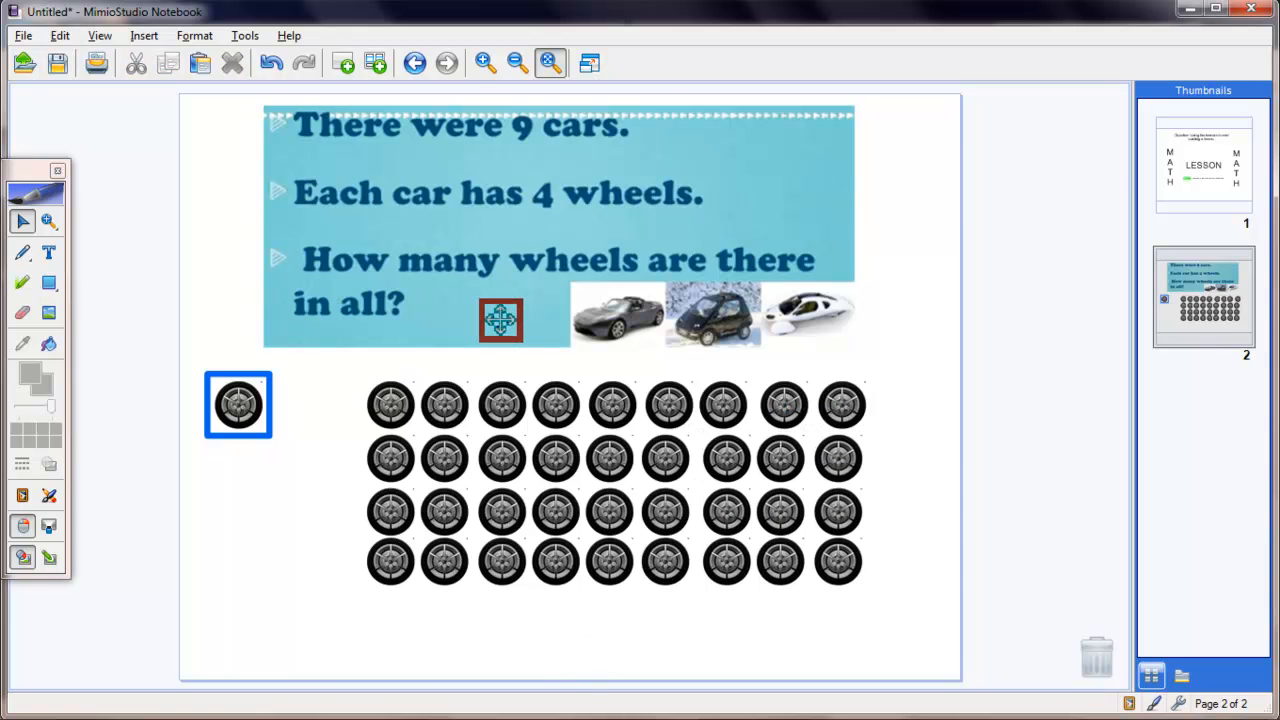
mouse_move(253, 414)
mouse_down()
mouse_move(355, 549)
mouse_move(226, 436)
mouse_move(204, 368)
mouse_move(252, 482)
mouse_move(230, 436)
mouse_move(229, 388)
mouse_up()
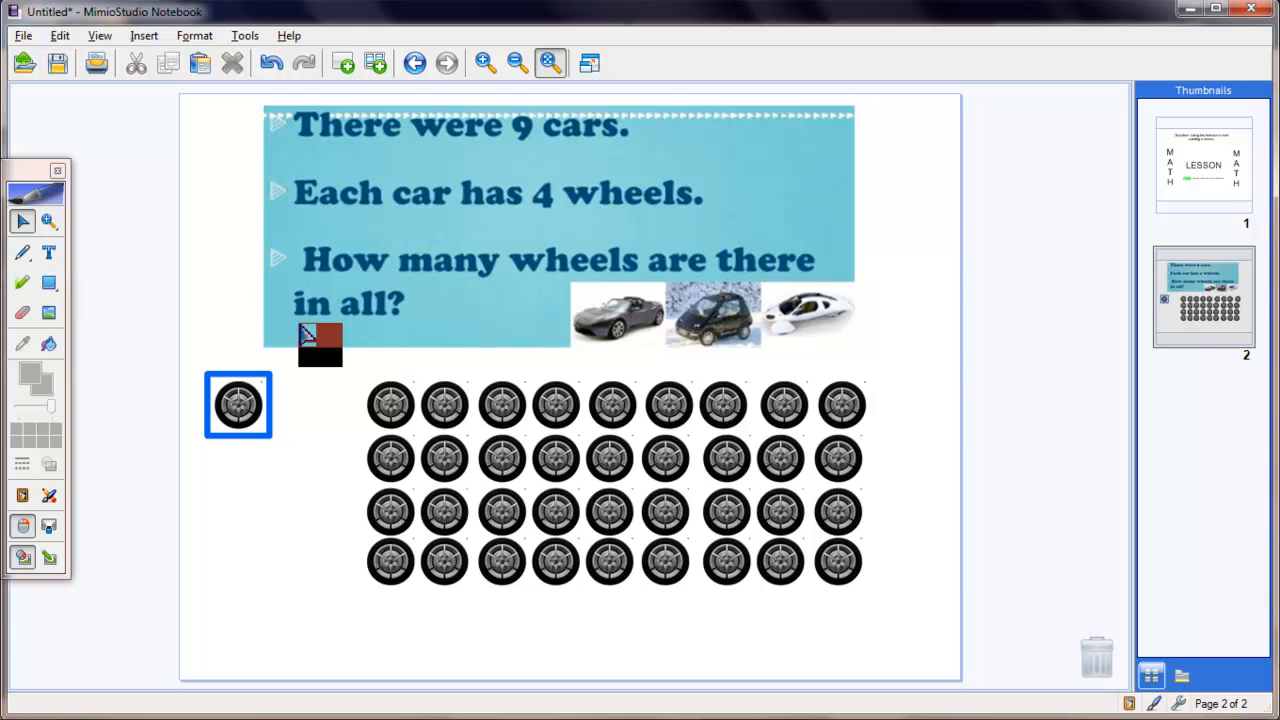
- Add a blank page to the notebook and switch to Internet Explorer to open the Chocolate Chip Cookie clip art page
click(346, 63)
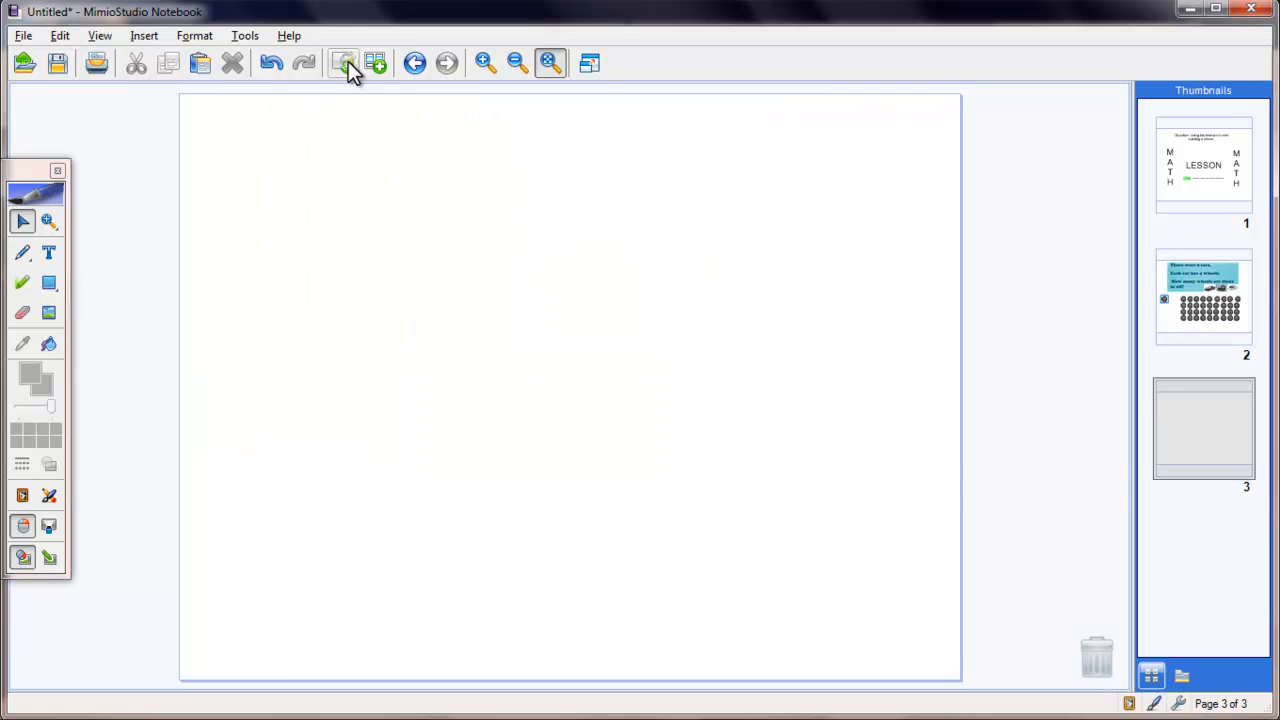
mouse_move(85, 703)
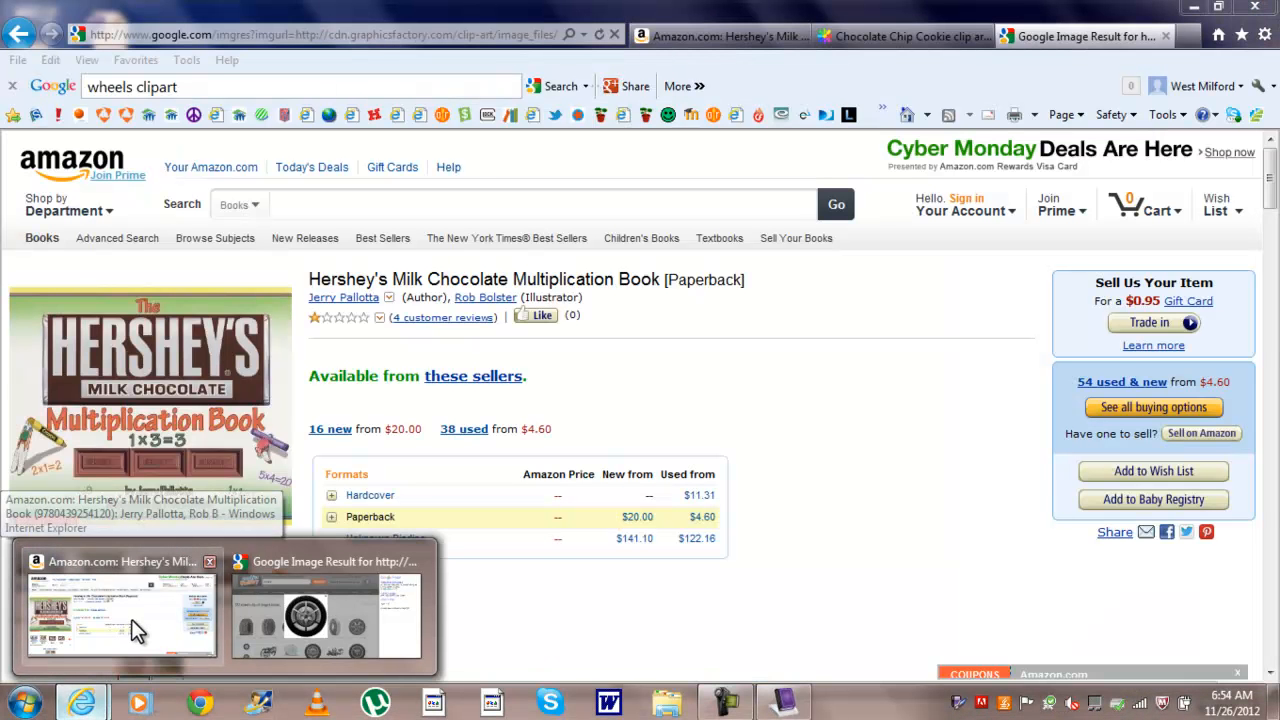
click(131, 619)
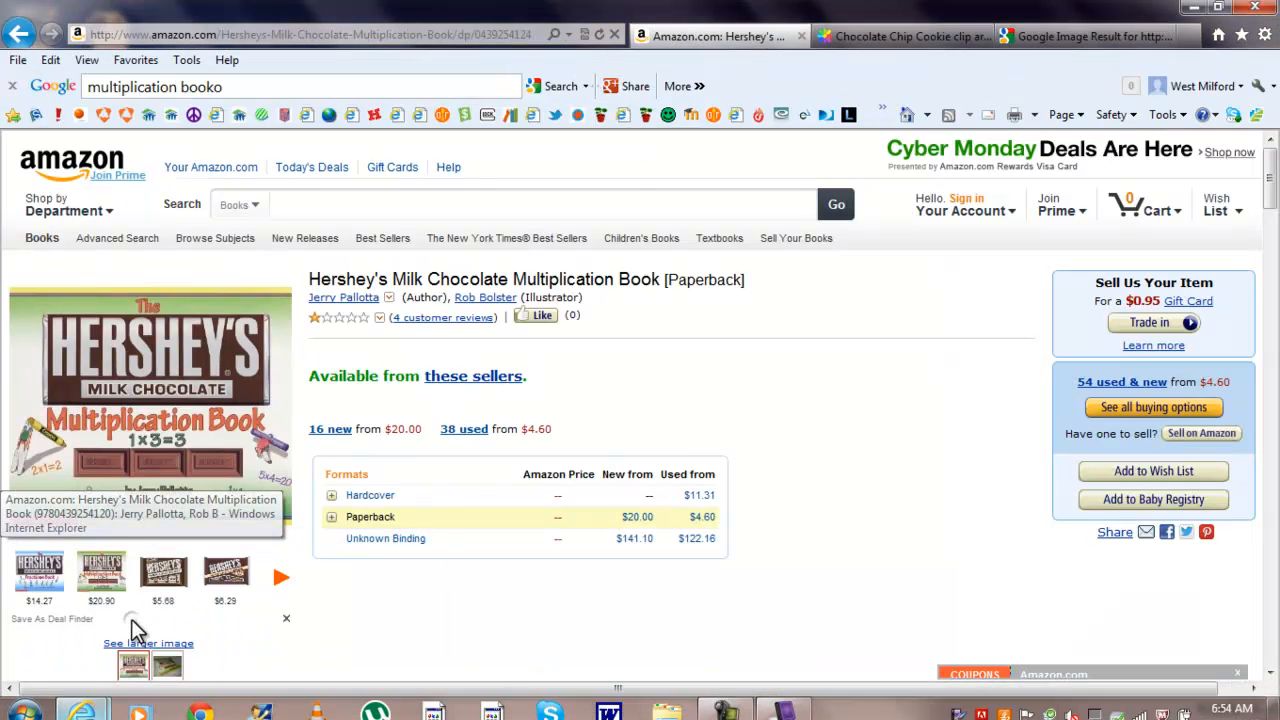
click(872, 36)
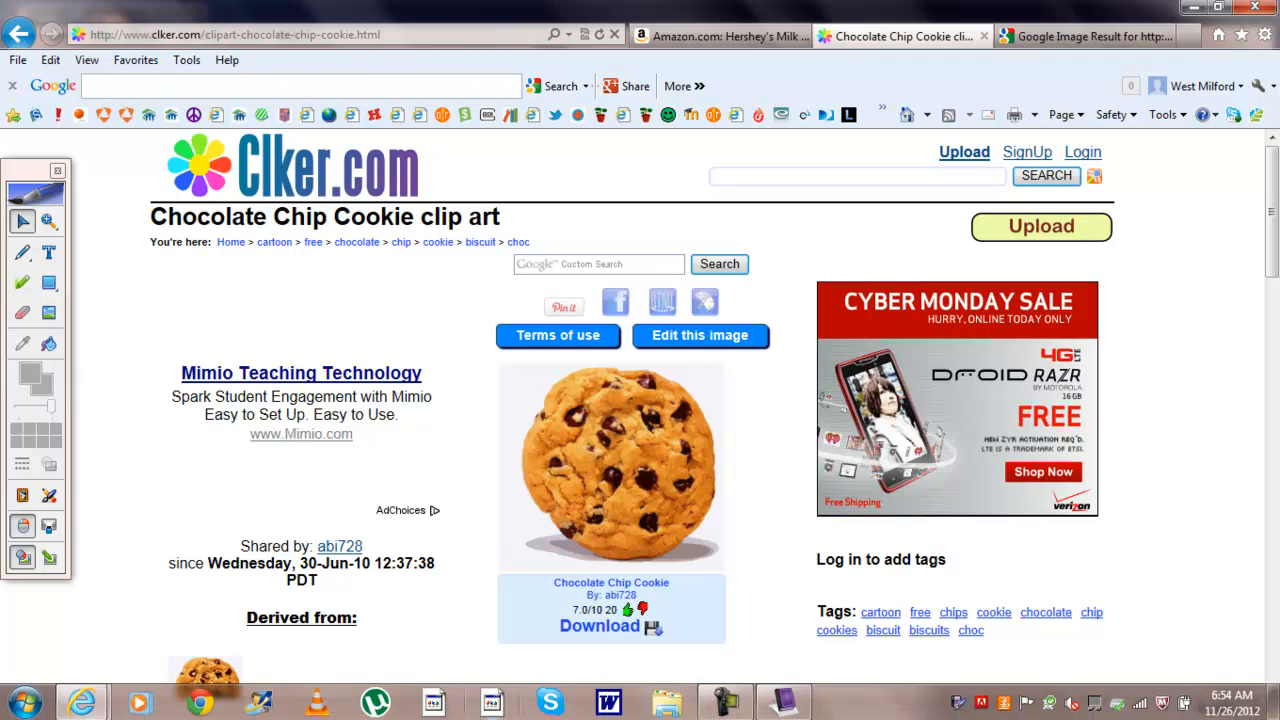
- Capture the chocolate chip cookie picture as a rectangular screen clipping, then shrink it and place it in the left part of the new page
click(49, 312)
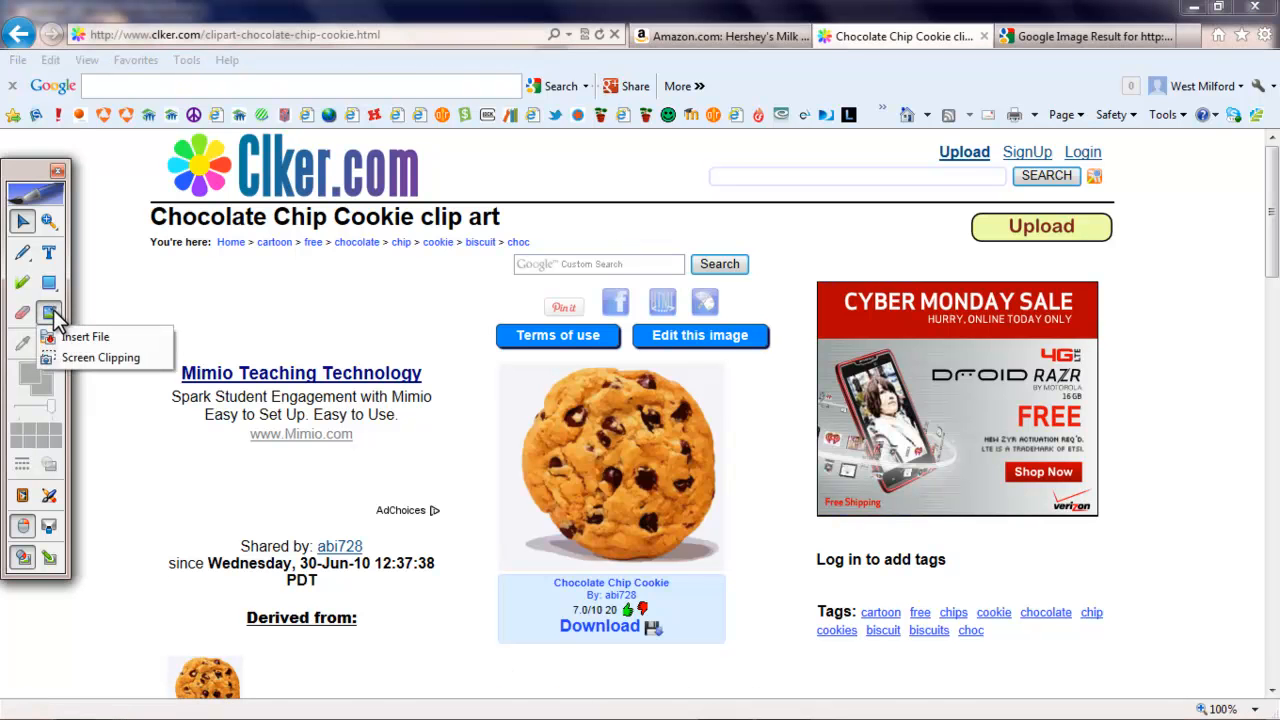
click(94, 357)
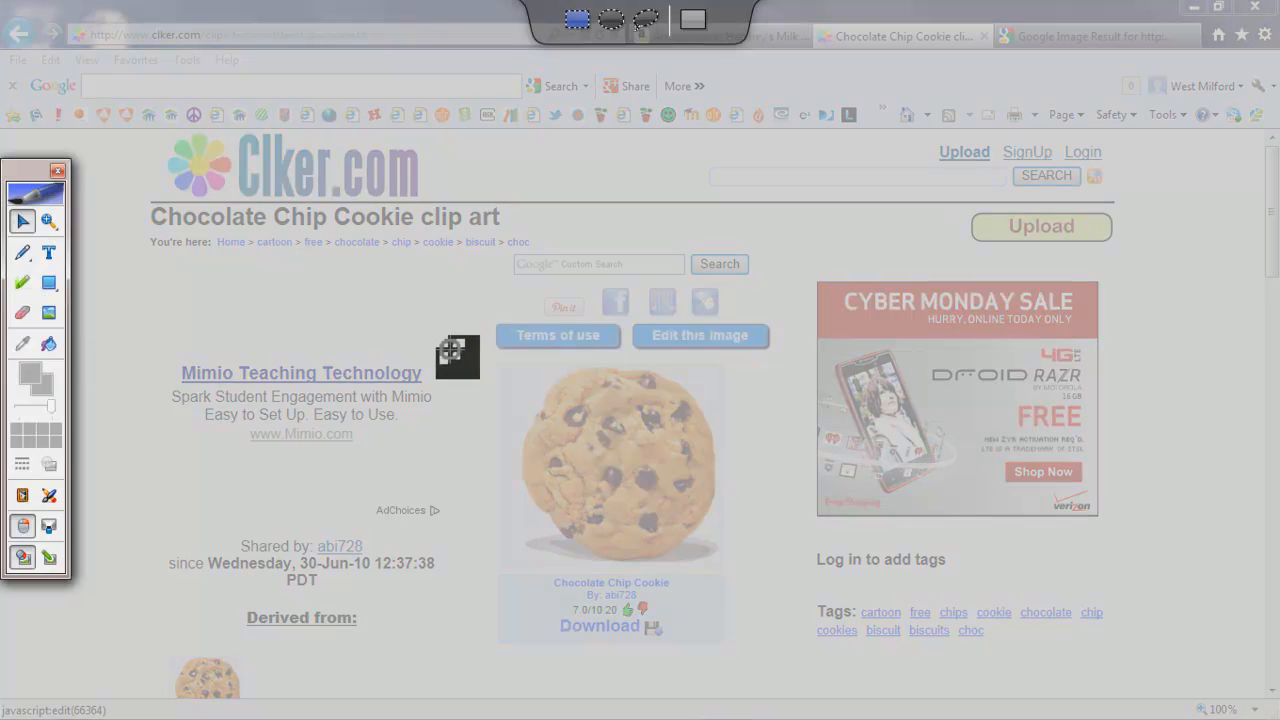
drag(508, 358, 745, 578)
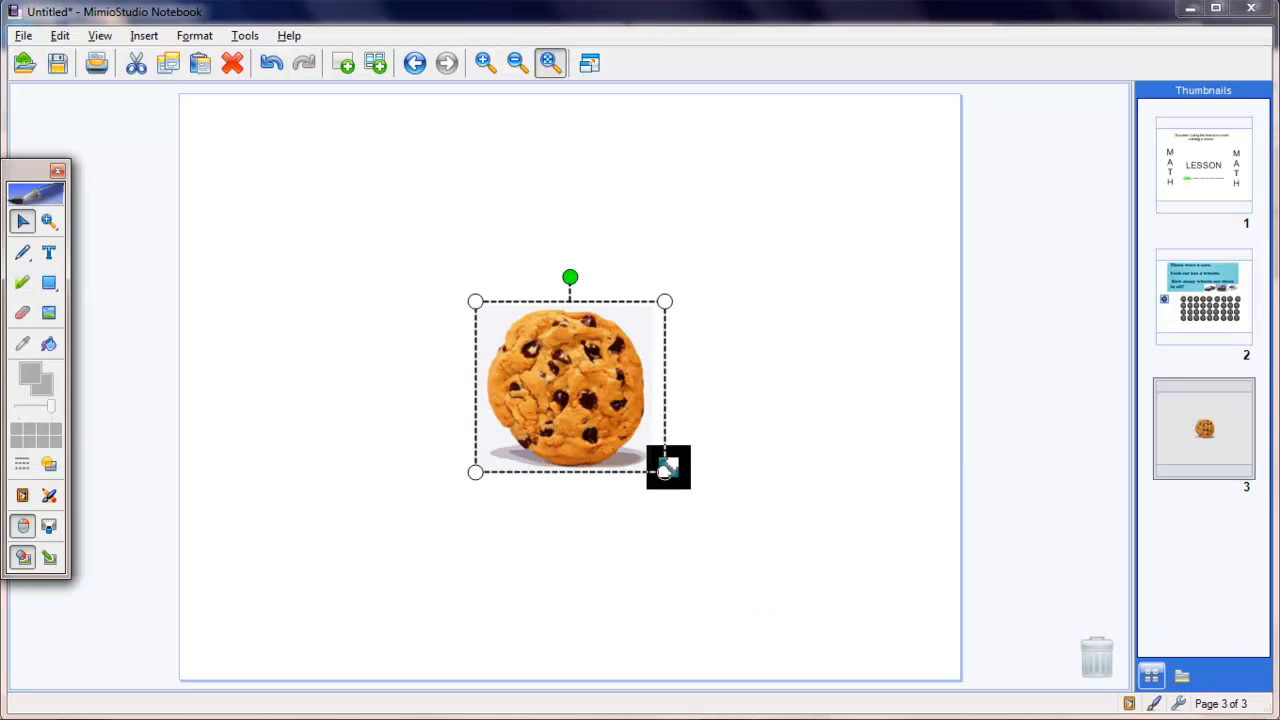
drag(669, 470, 357, 346)
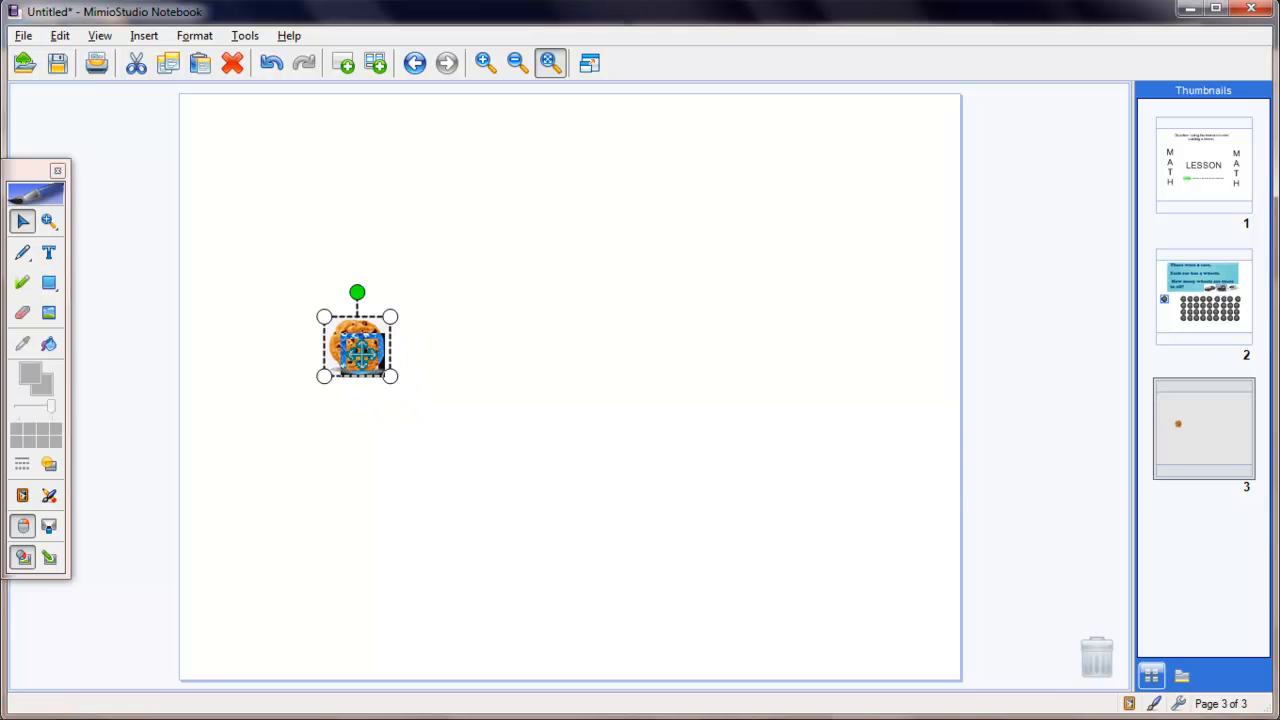
- Start a text object near the page's upper edge with the boy's name followed by "'s mother is cooking"
click(47, 247)
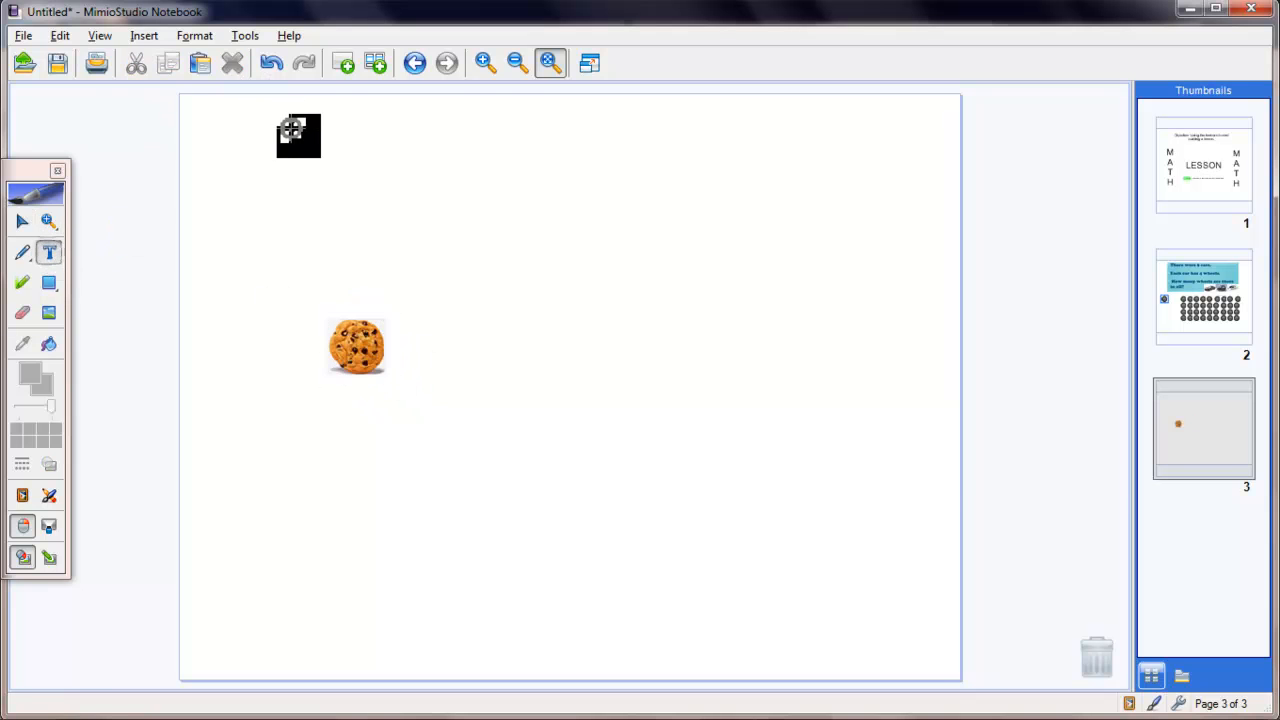
click(279, 122)
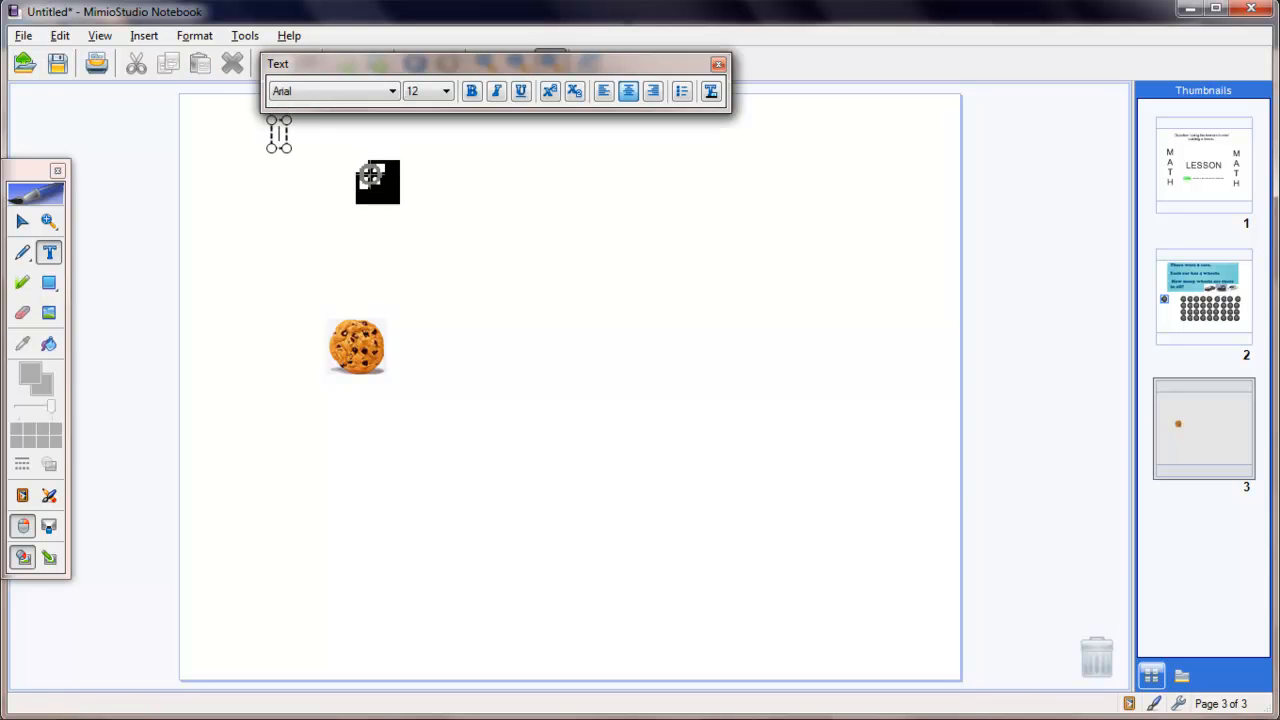
text(Brian's mo)
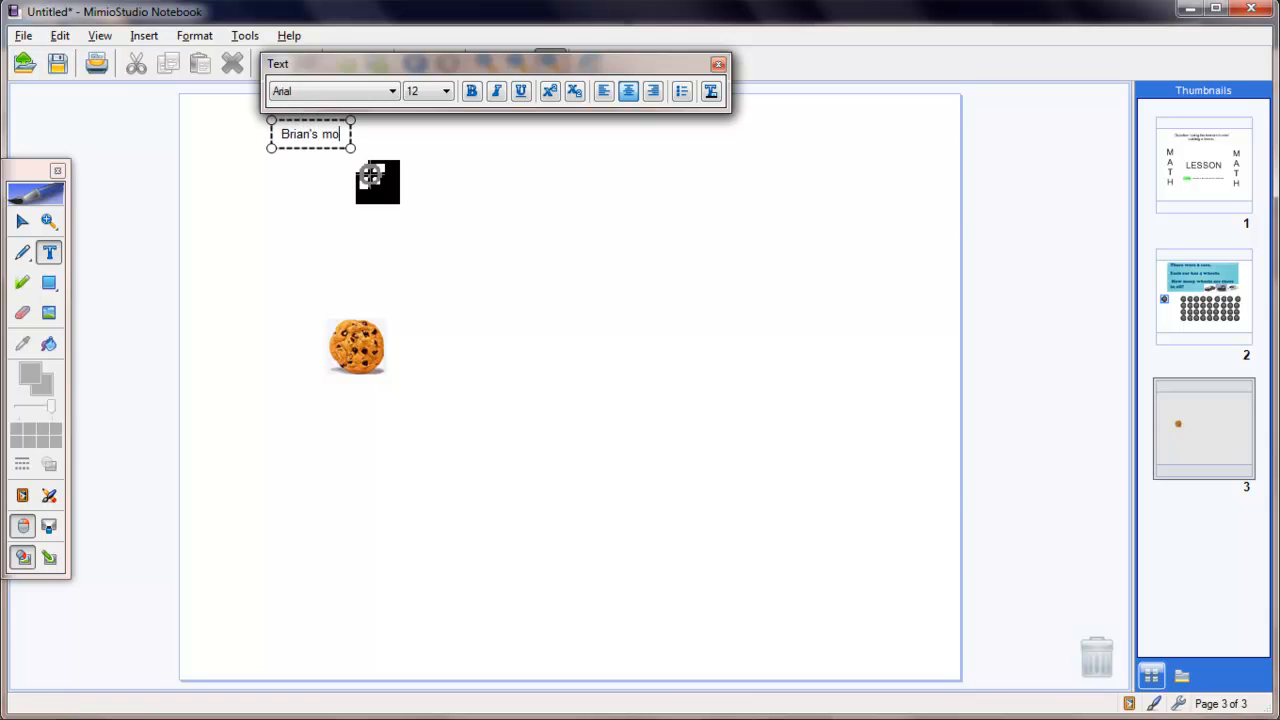
text(ther is cook)
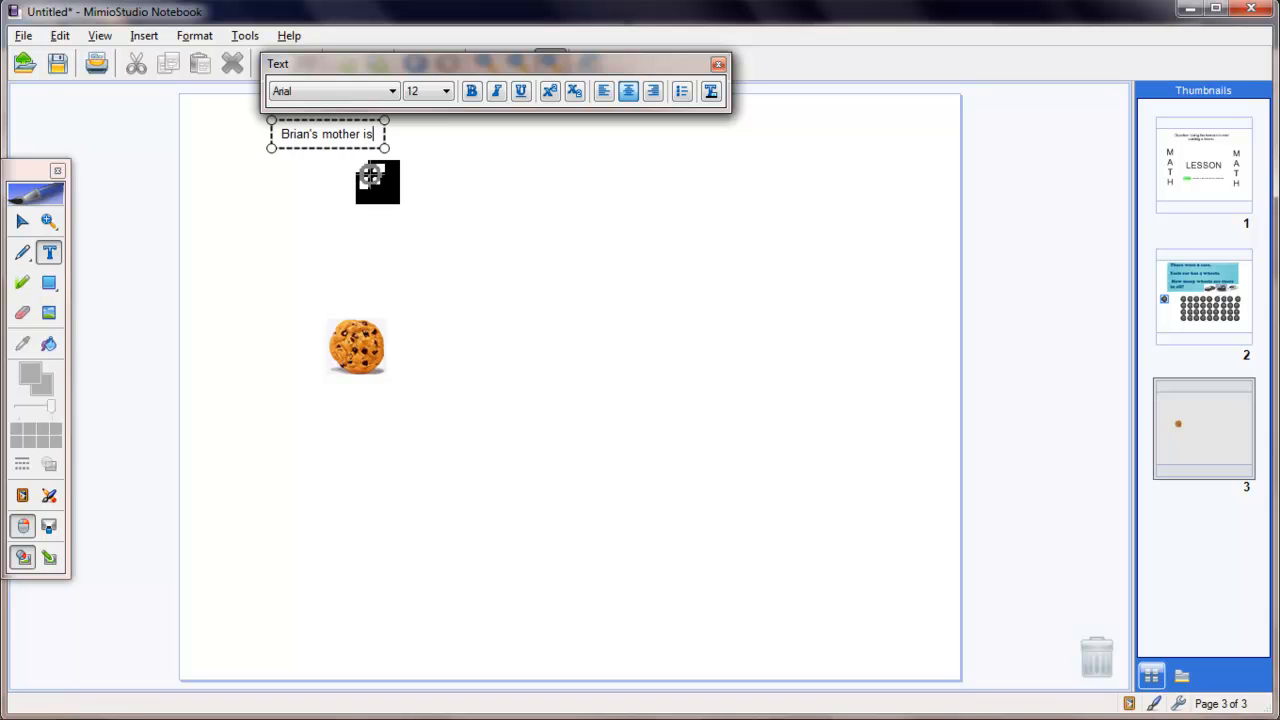
text(ing)
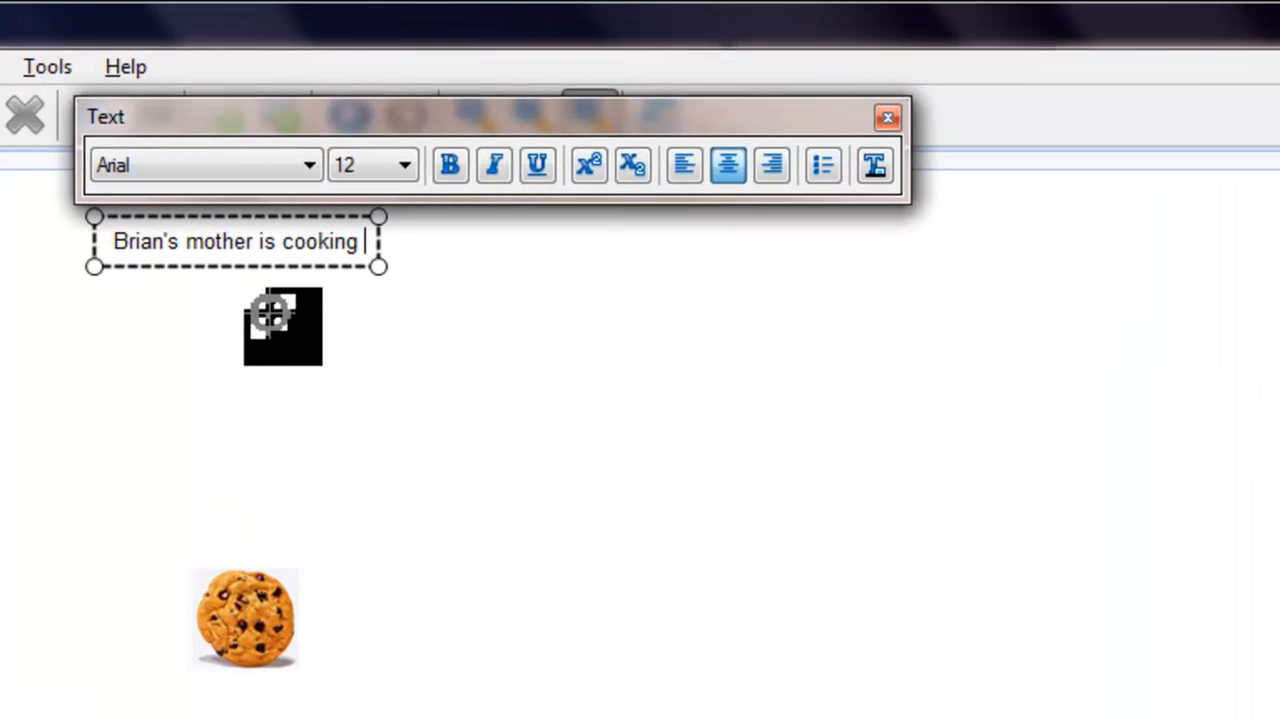
- Replace the word "cooking" in the word problem with "baking cookies for his birthday party"
key(BackSpace)
key(BackSpace)
key(BackSpace)
key(BackSpace)
key(BackSpace)
key(BackSpace)
key(BackSpace)
key(BackSpace)
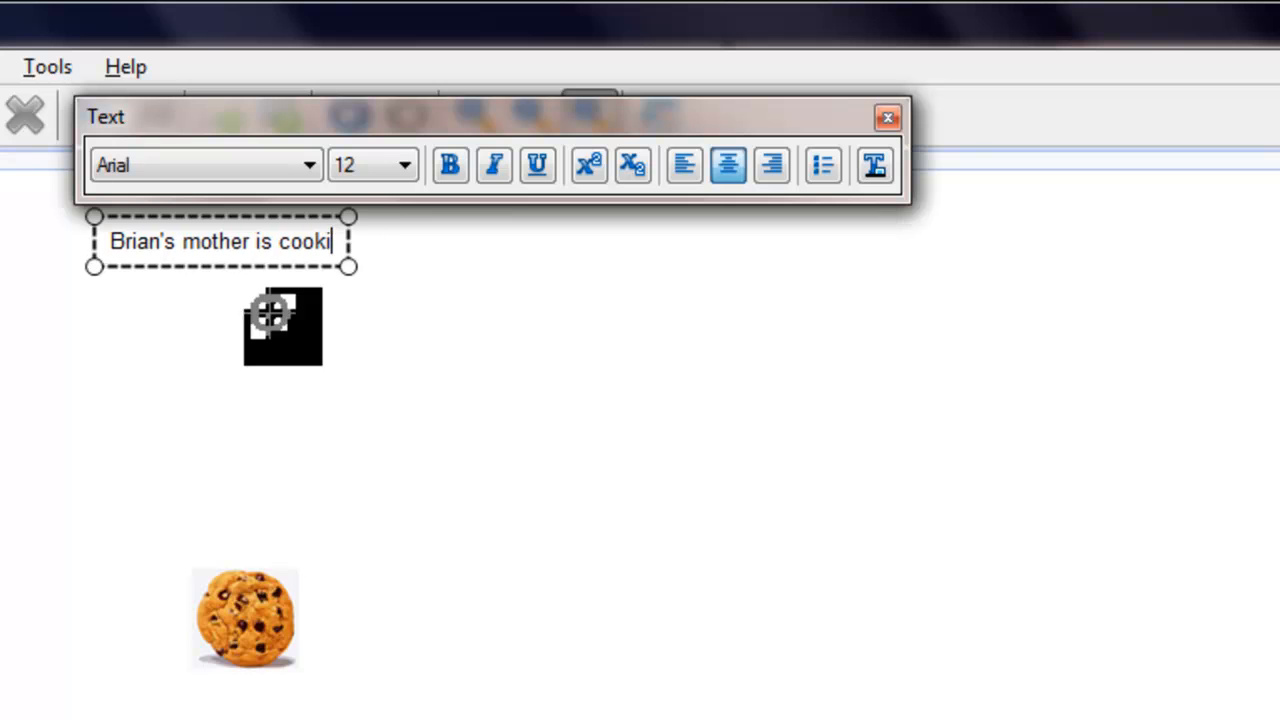
text(bakin)
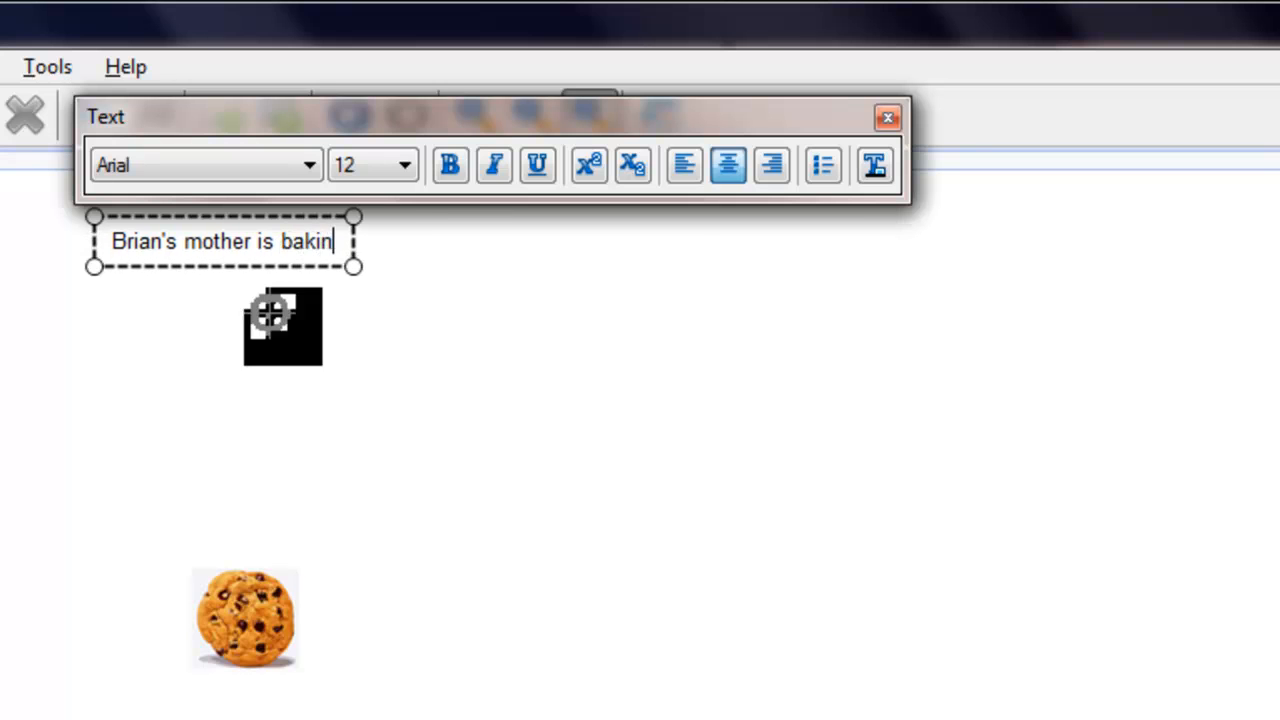
text(g cookies )
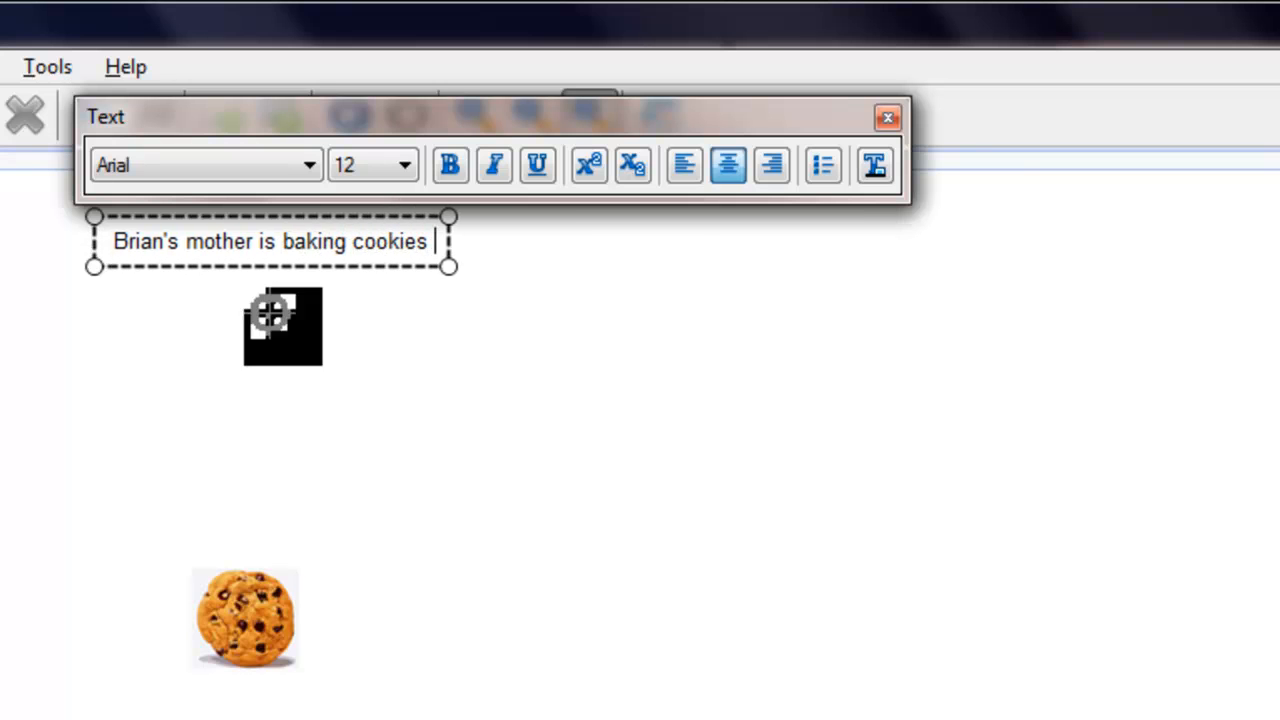
text(for his birth)
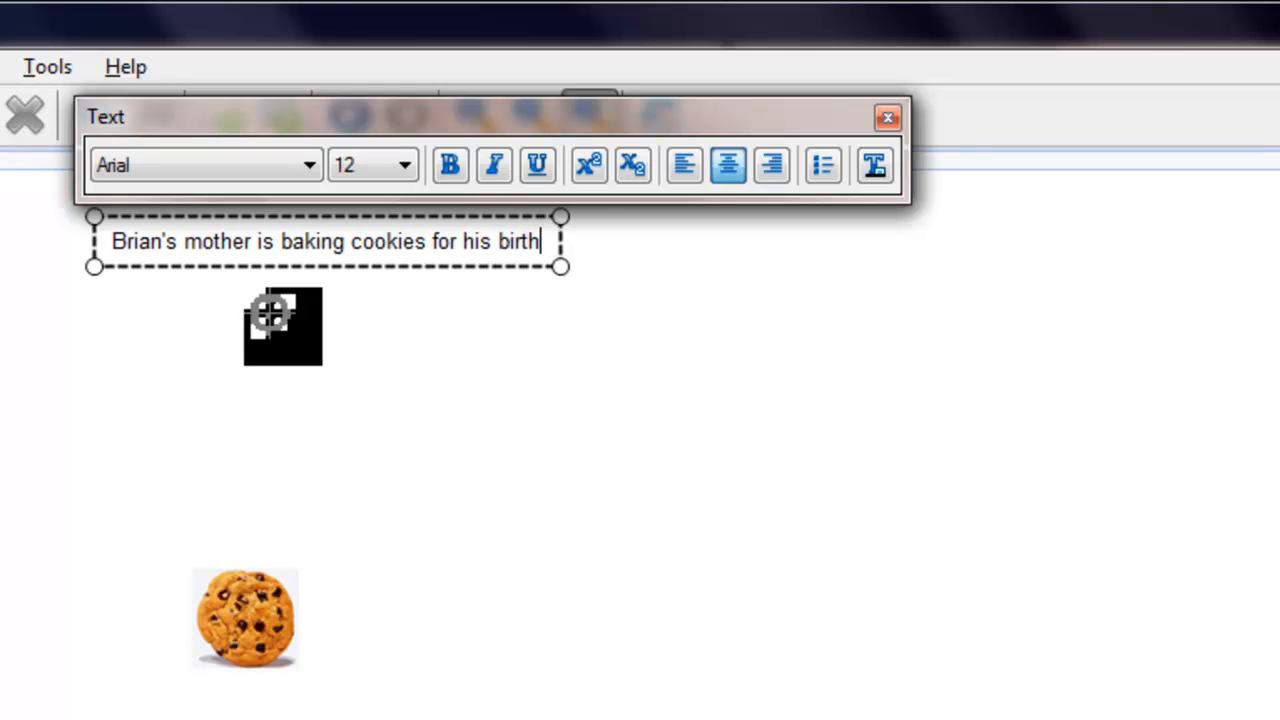
text(day party)
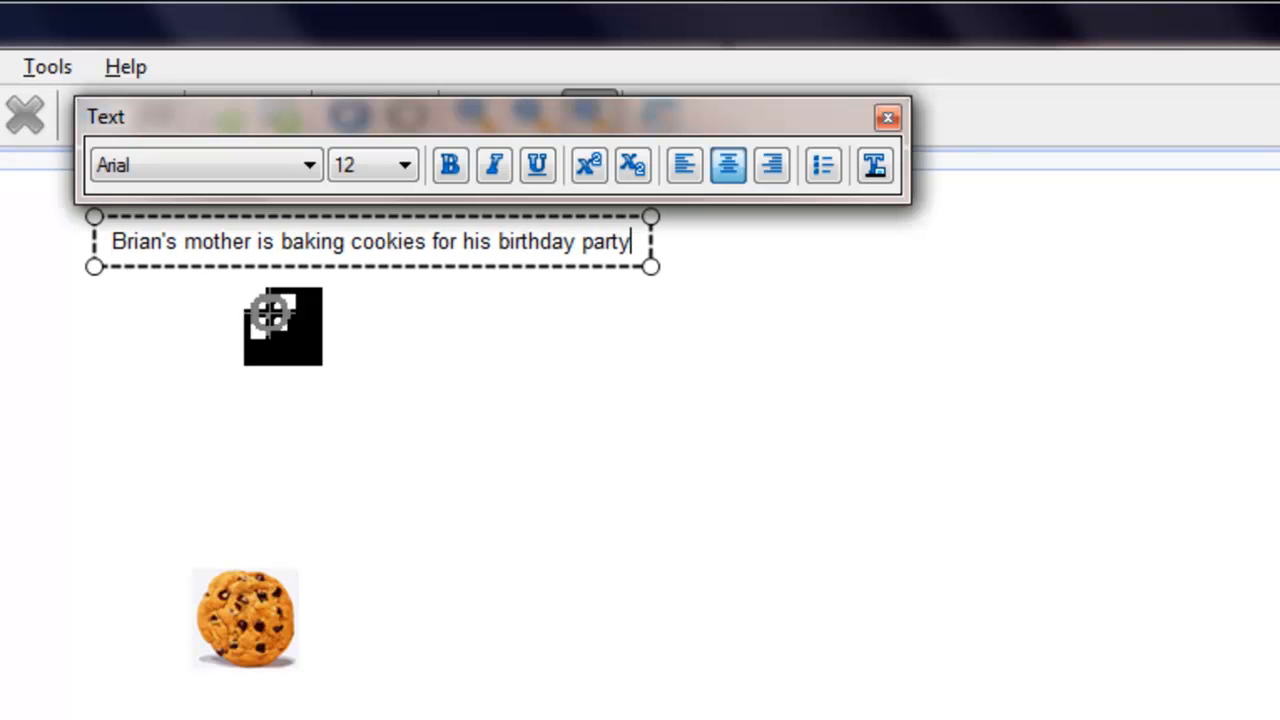
- End the first sentence with a period and add "He has 10 students in his class." to the word problem
text(. He has )
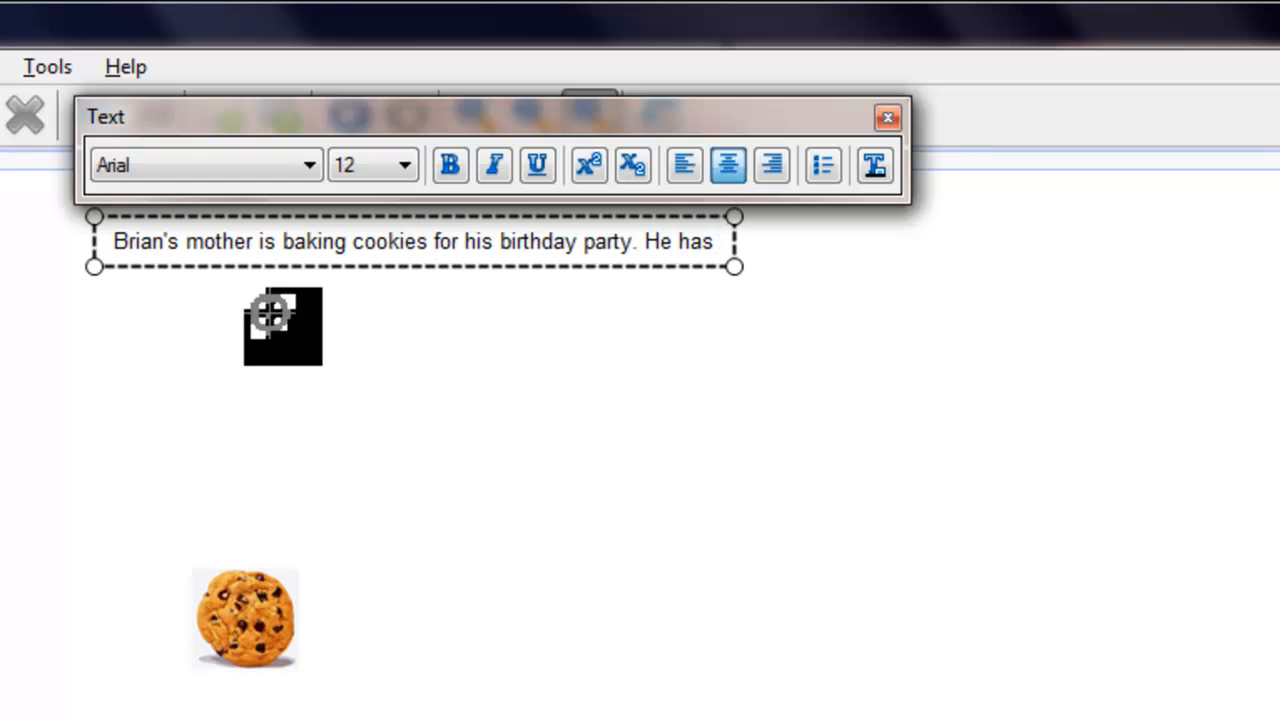
text(1)
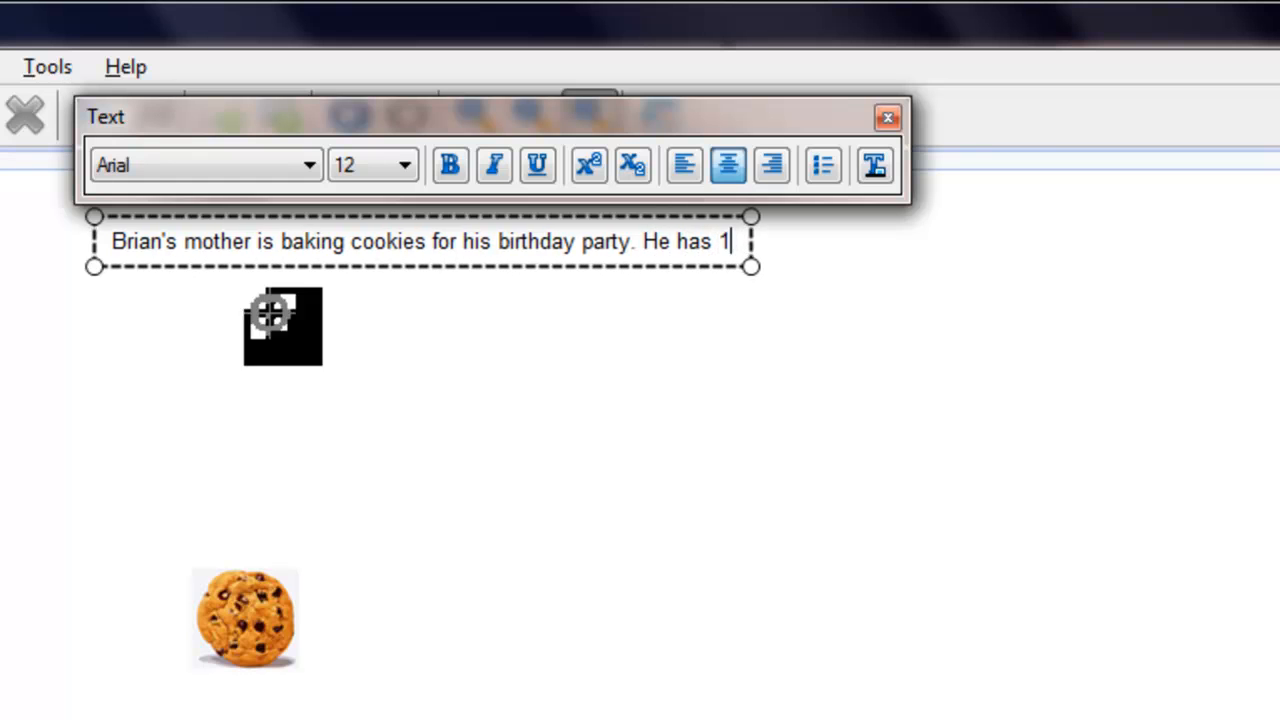
text(0 stude)
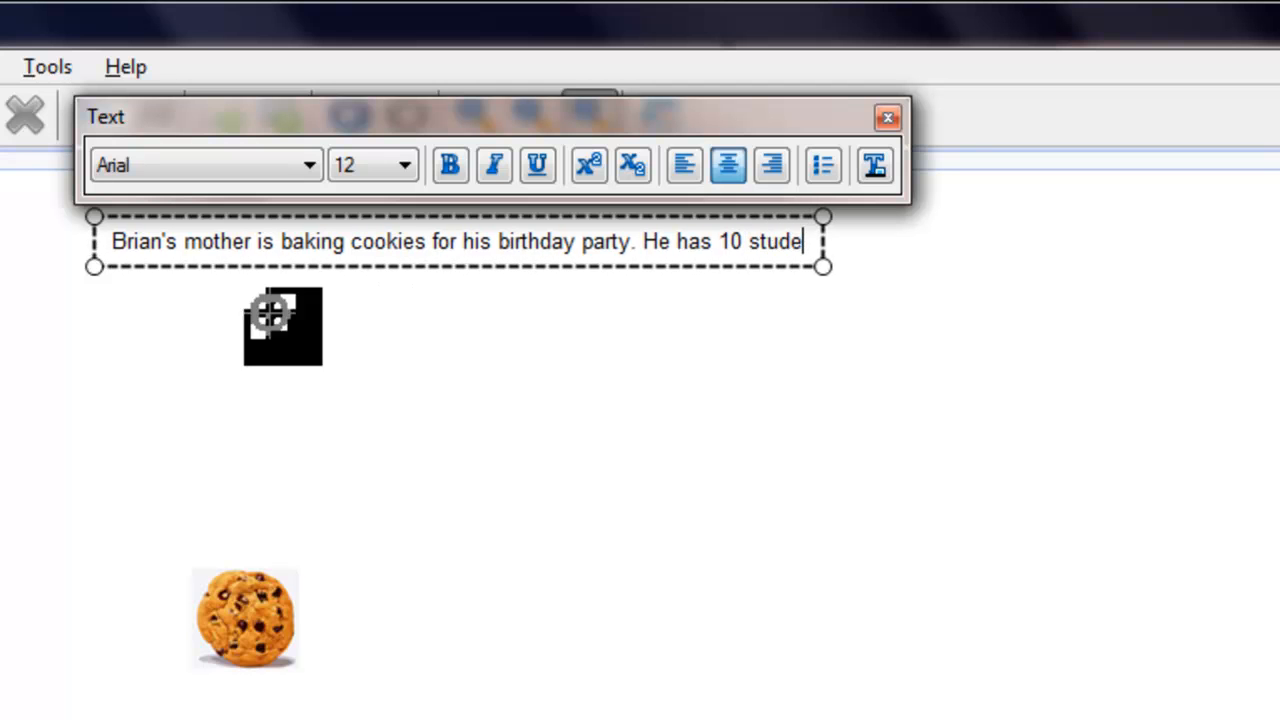
text(nts in his)
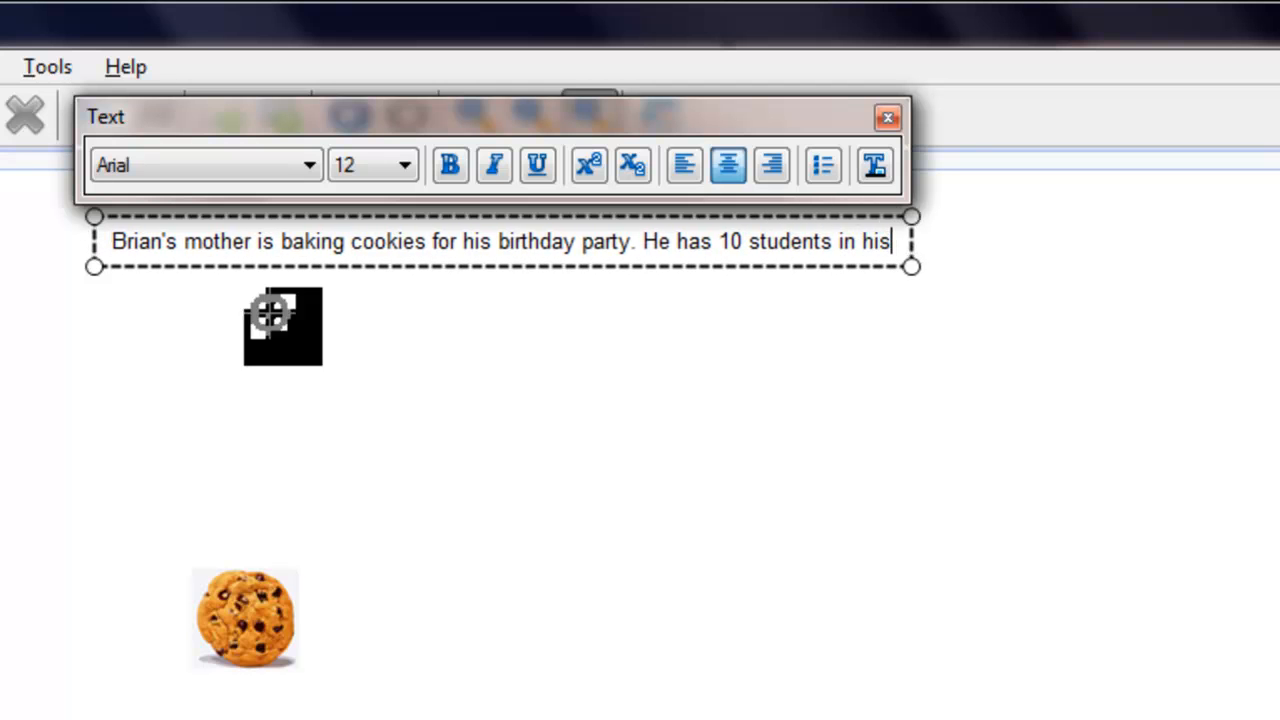
text( class. )
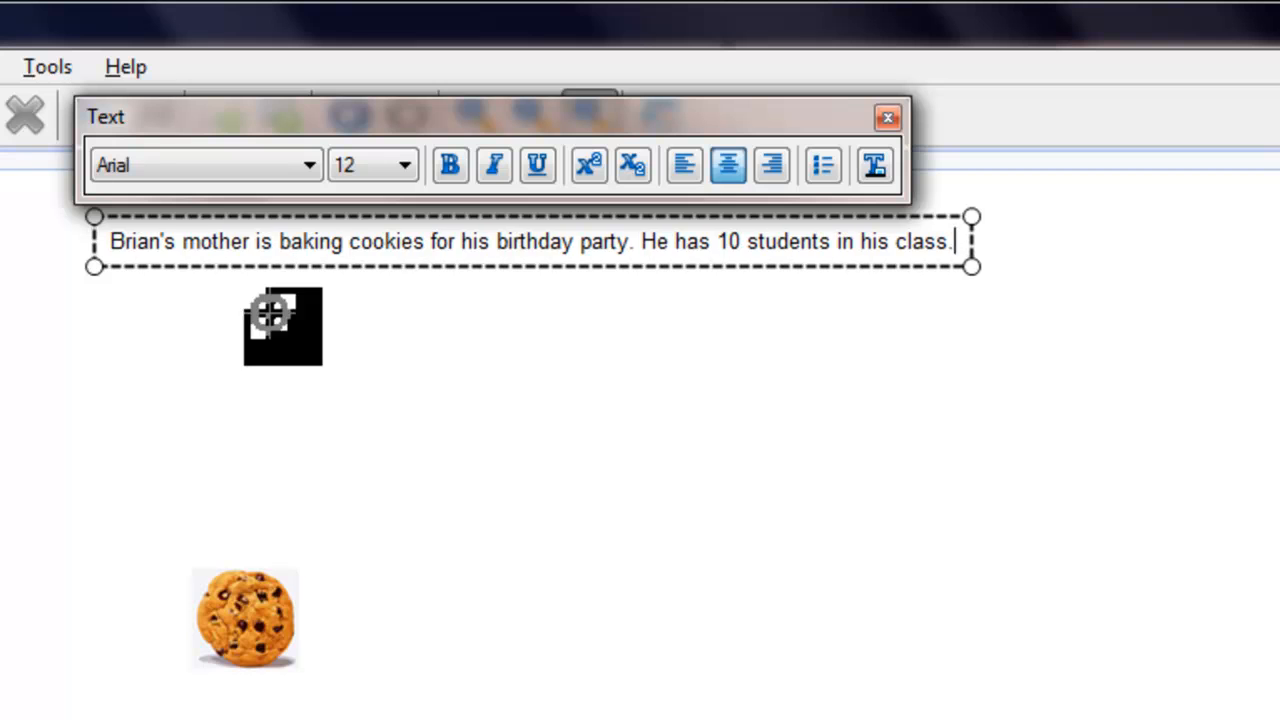
- Add a sentence to the word problem with the boy's name followed by "would like to give each student 2 cookies."
text(Bri)
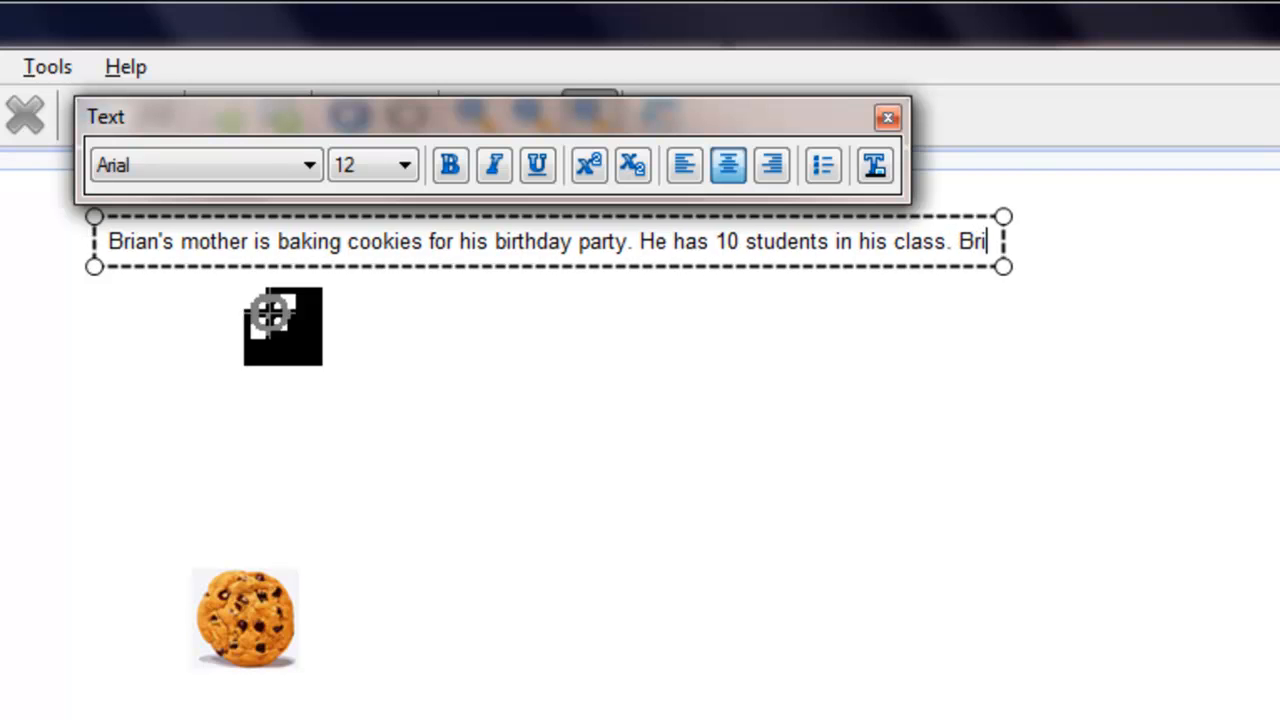
text(an would like)
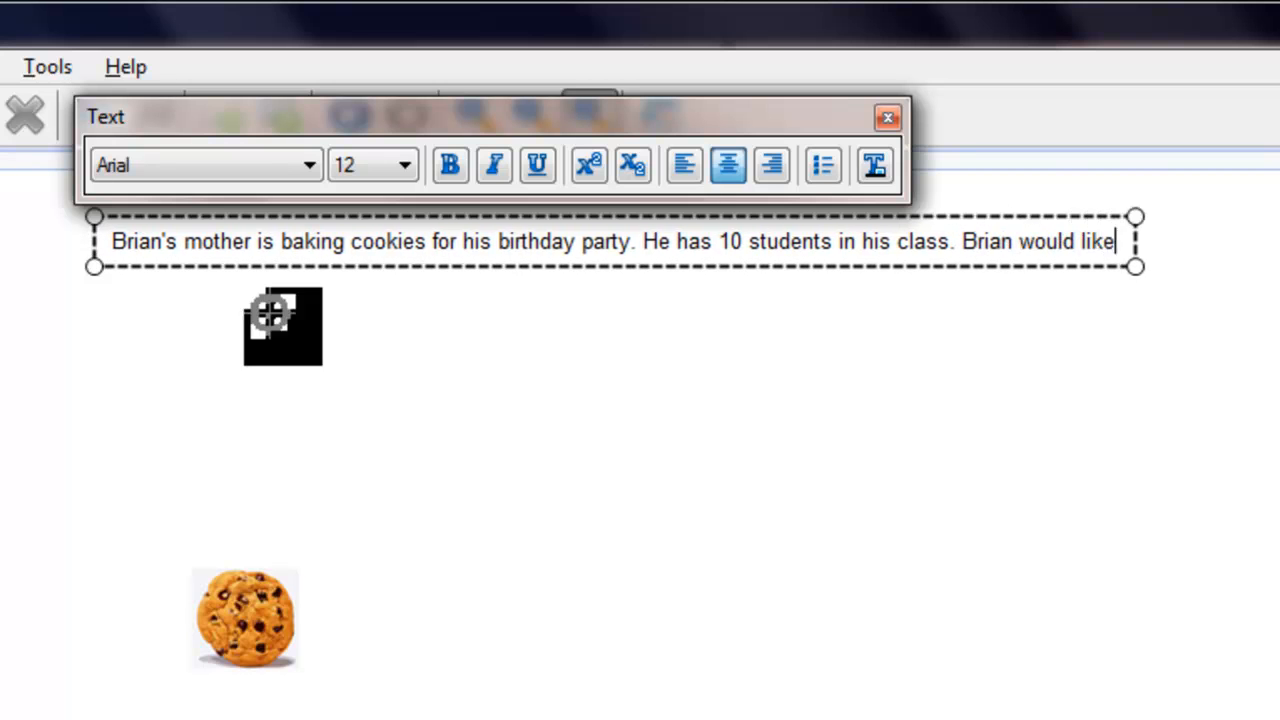
text( to give e)
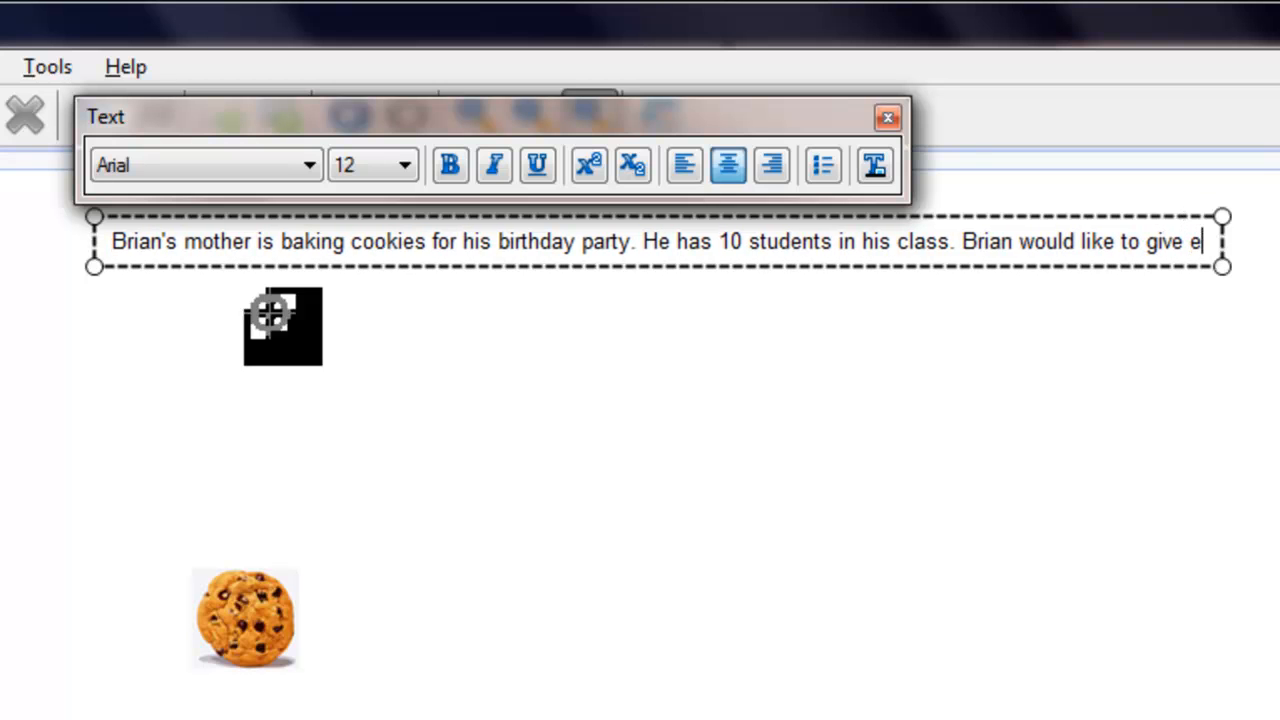
text(ach stud)
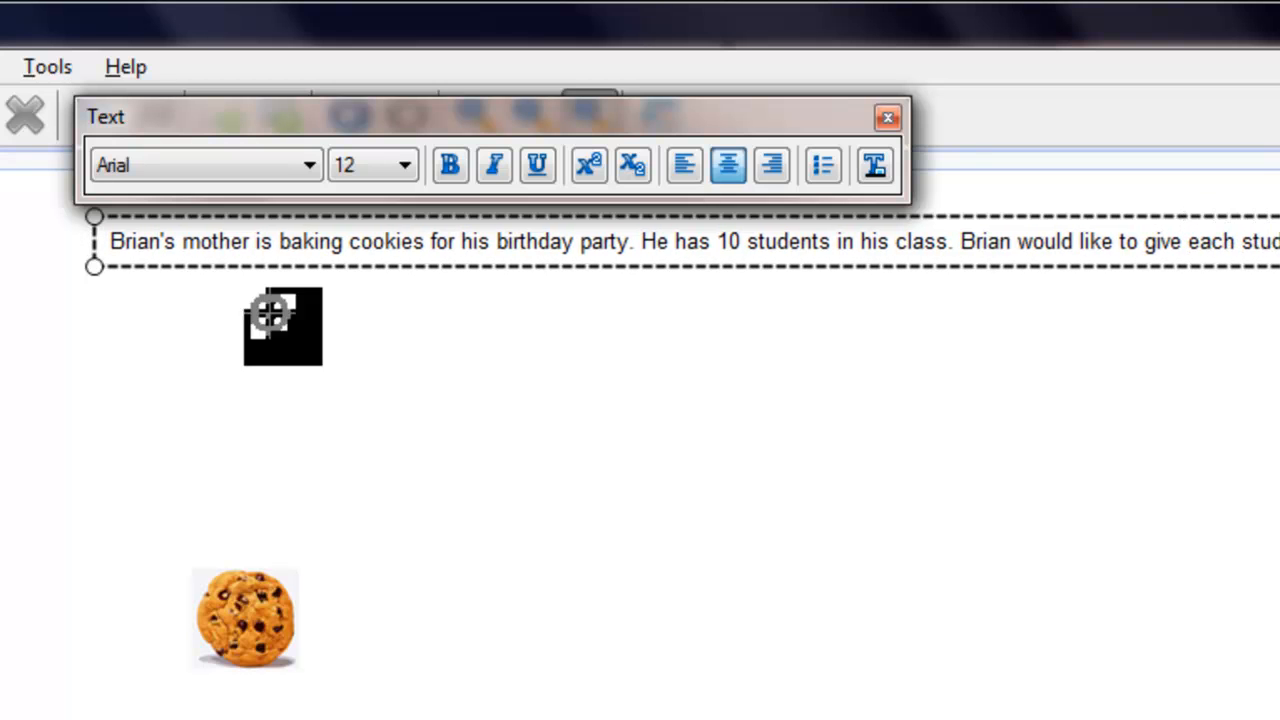
text(ent )
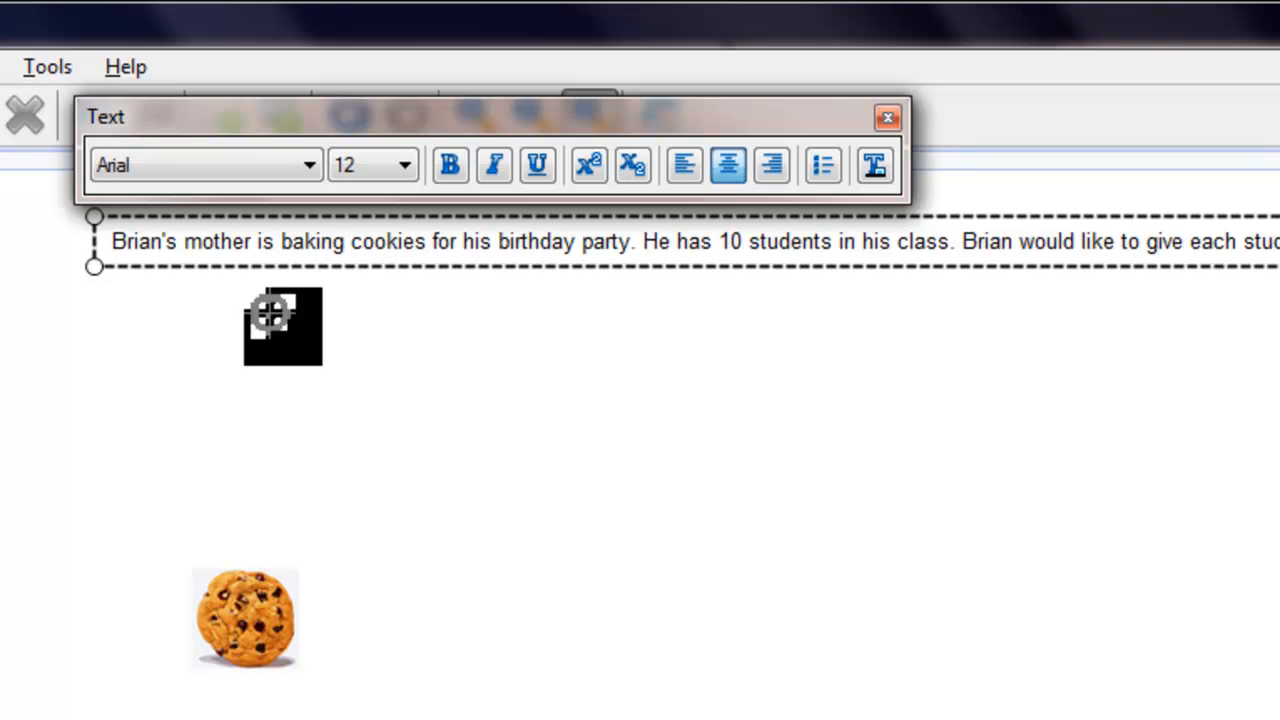
text(2 cookies)
text(. )
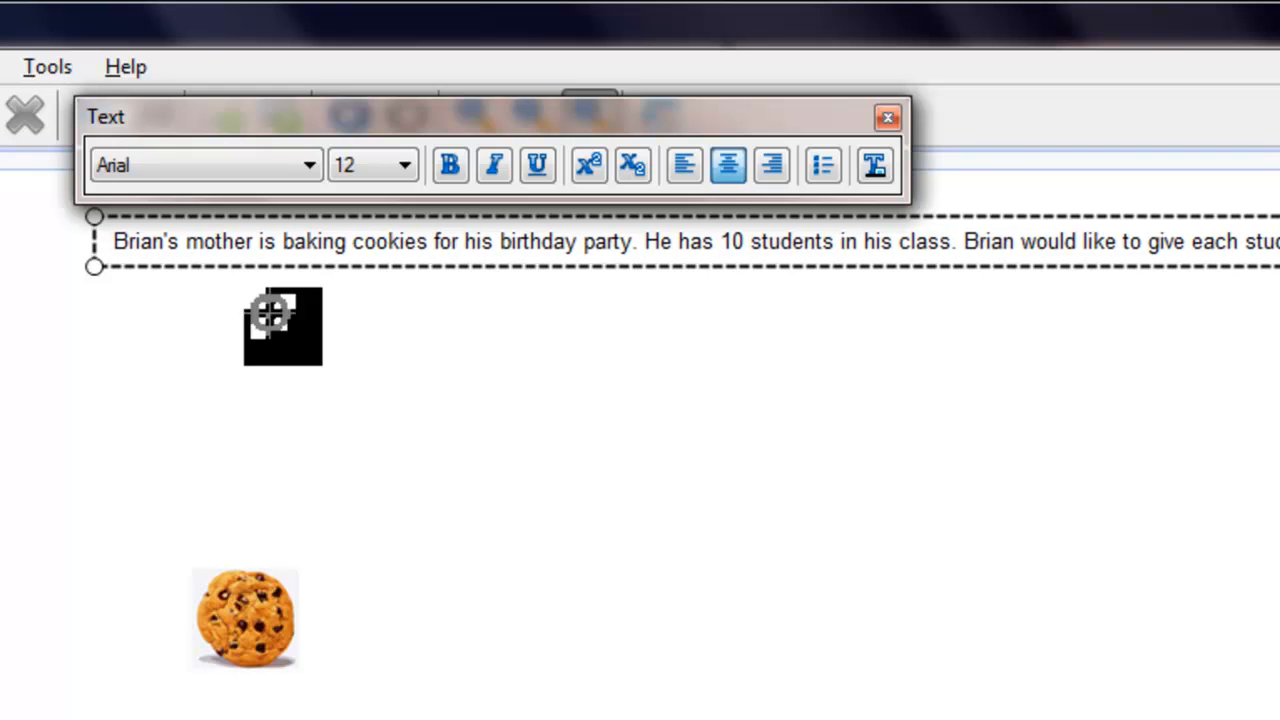
- Add "How many cookies will she bake in all." and break the line after "He has 10 students in his class."
text(How many cookies)
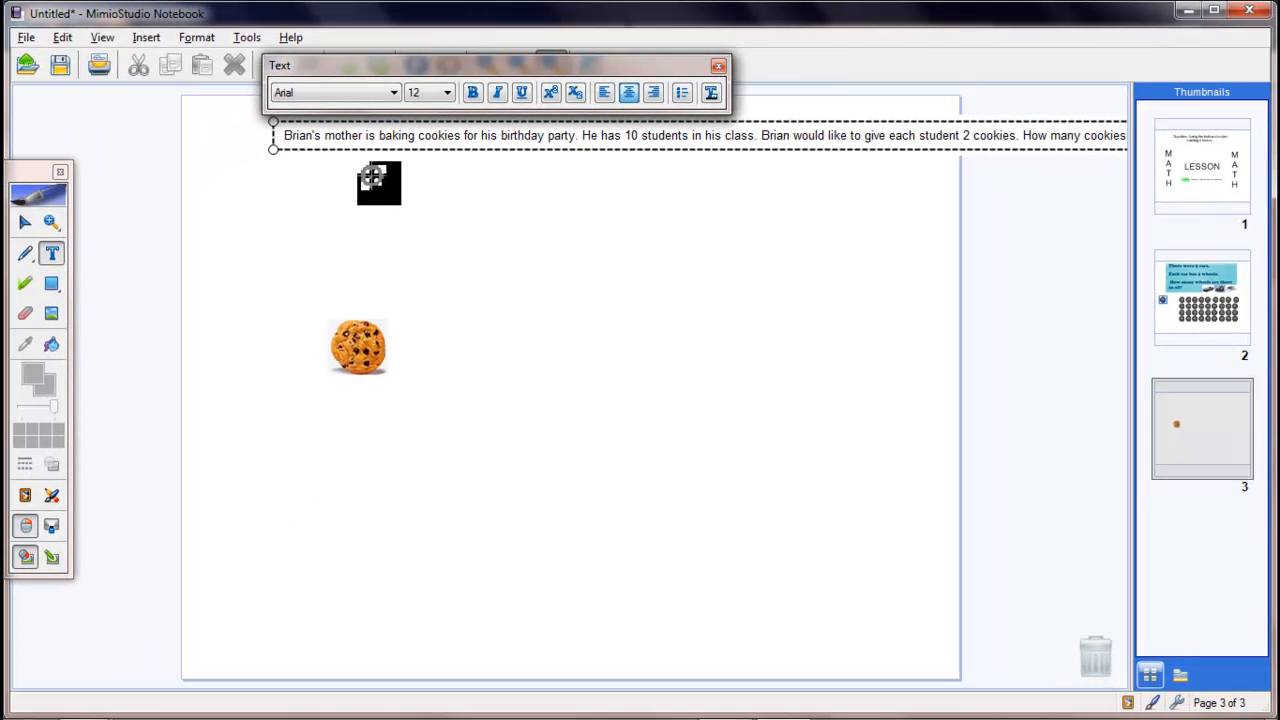
text( will she )
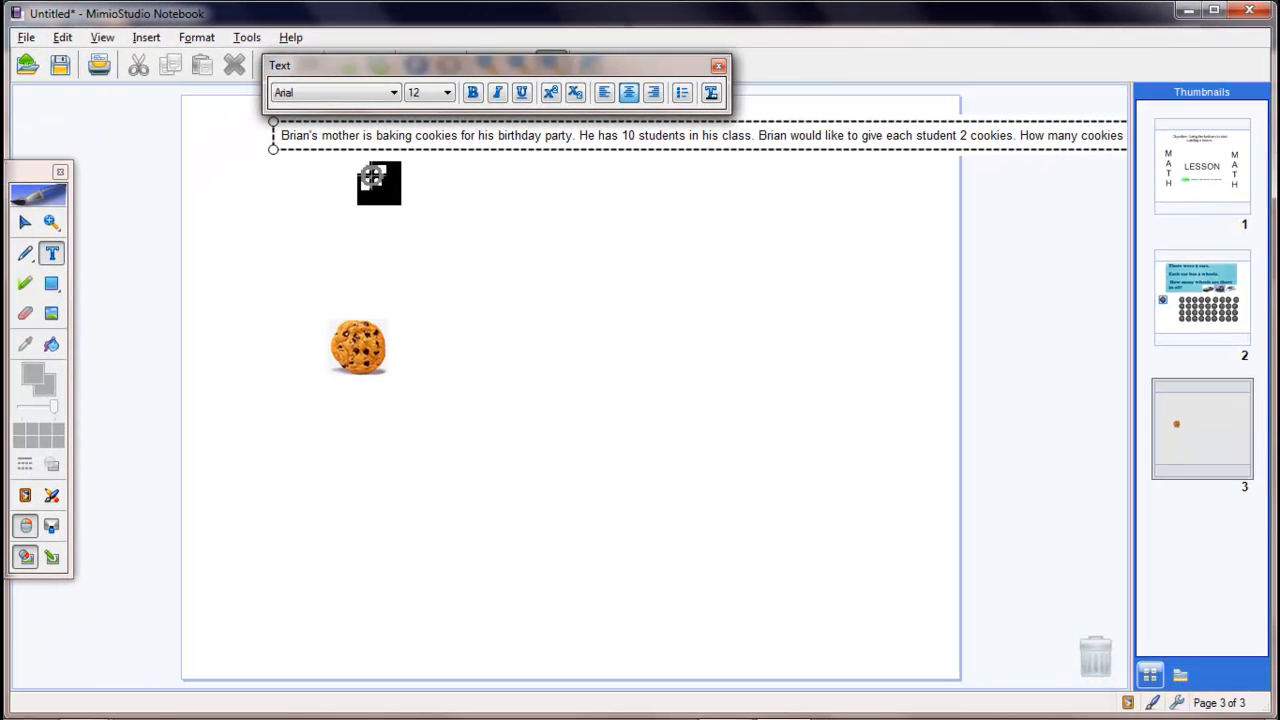
text(need )
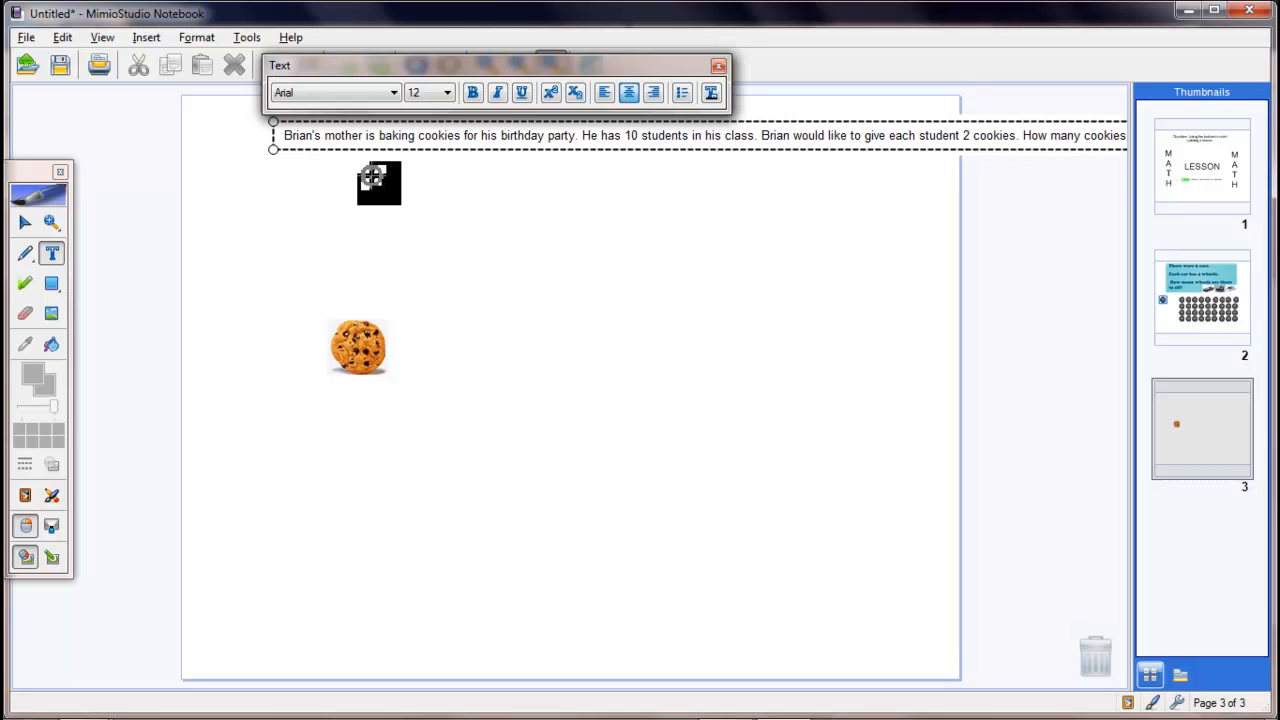
text(to)
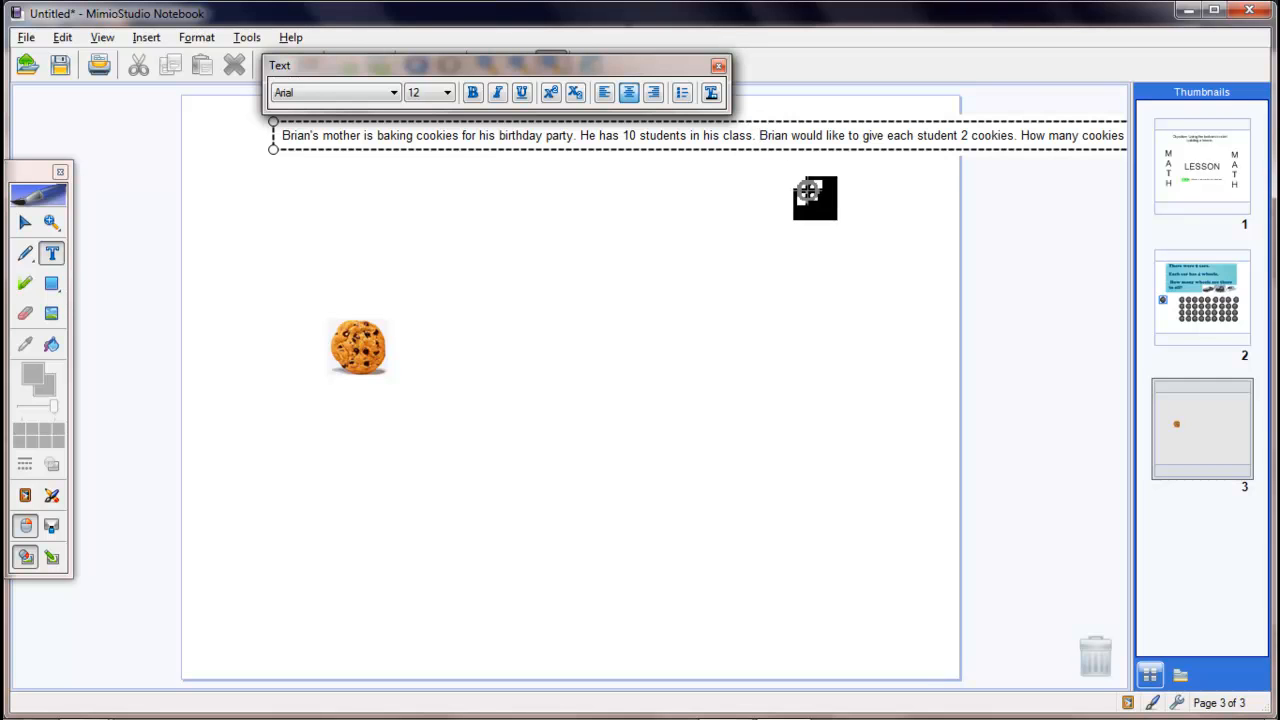
key(Return)
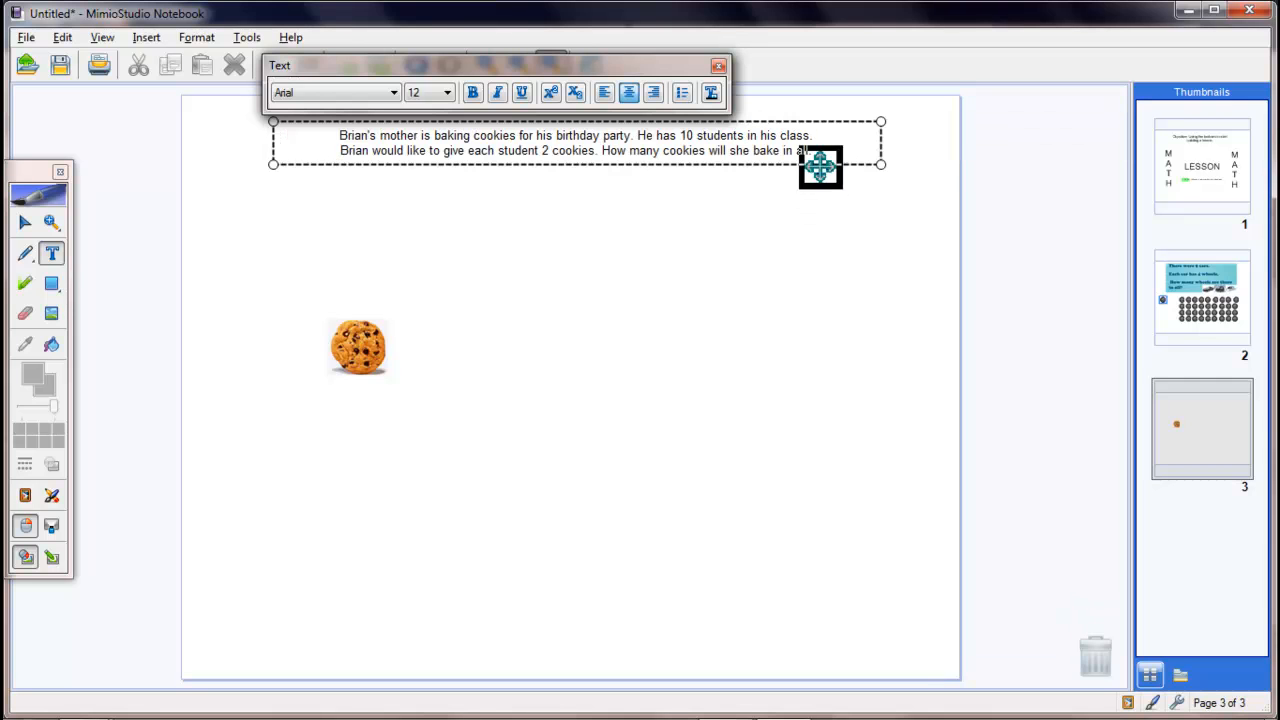
- Set the font size of the whole word problem to 20
drag(820, 151, 328, 130)
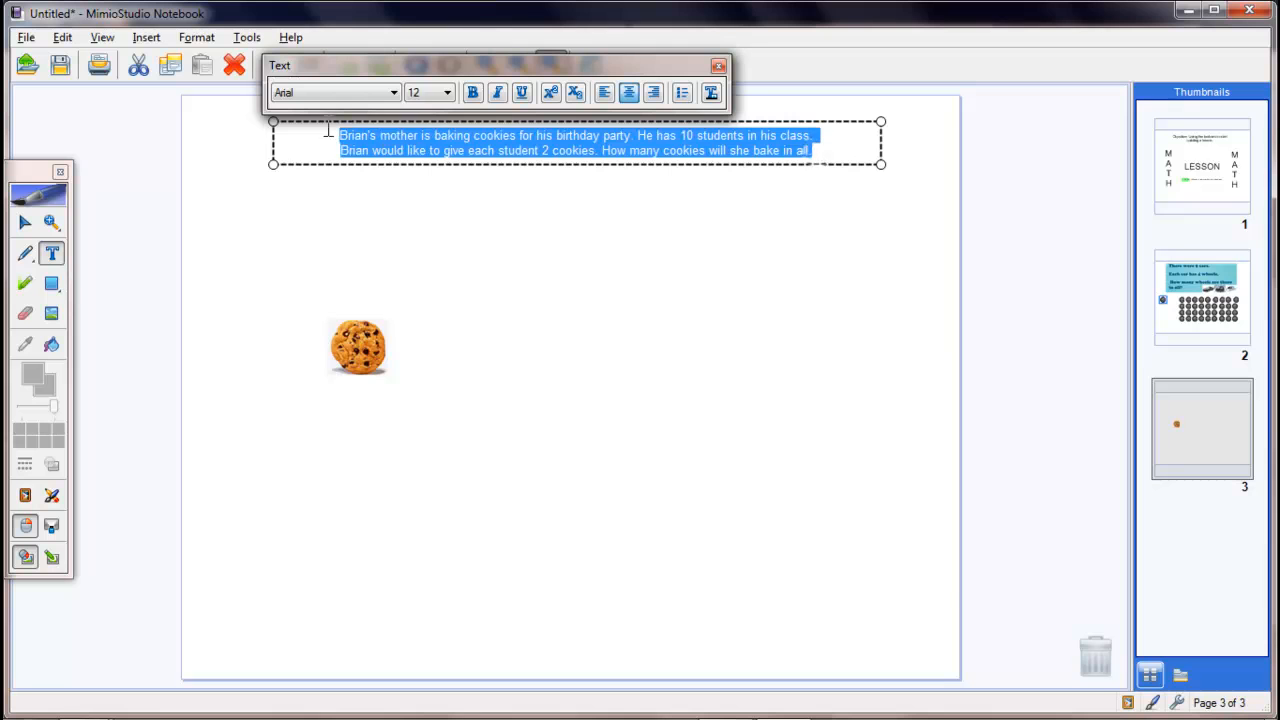
click(440, 92)
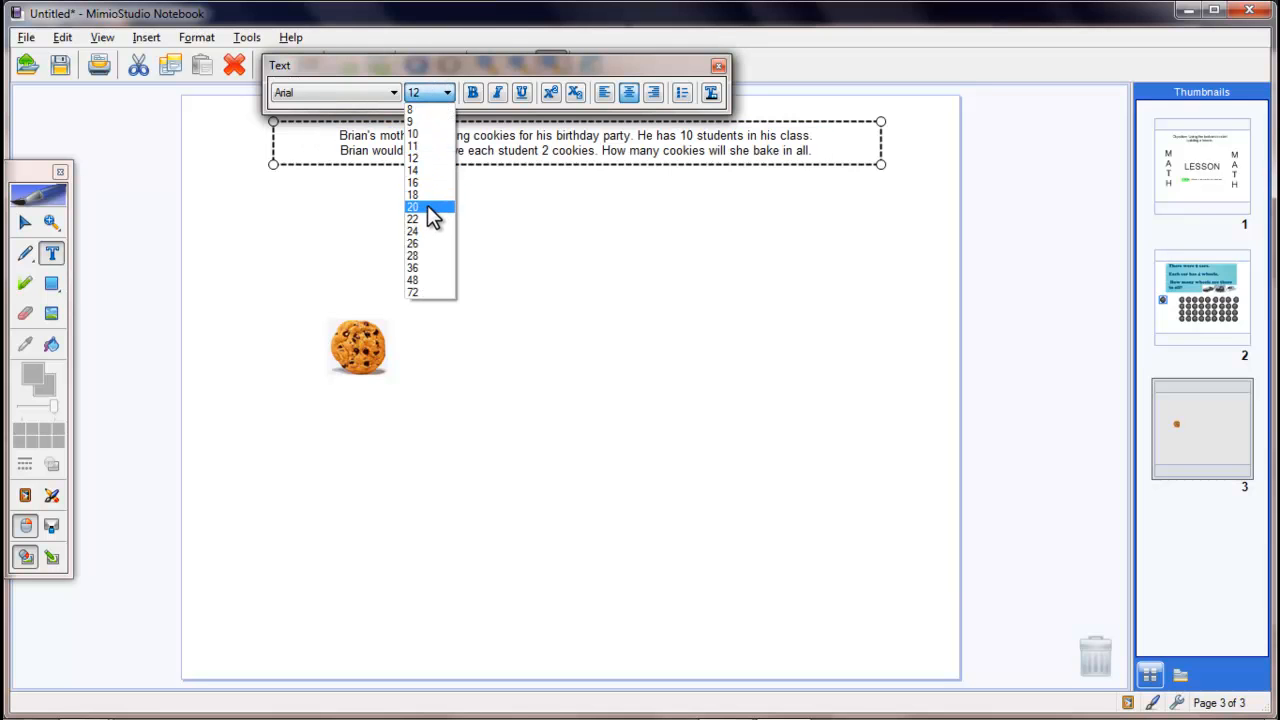
click(428, 219)
- Rebreak the word problem into three lines, starting at "He has" and "How many", and move the text object left to center it on the page
click(779, 140)
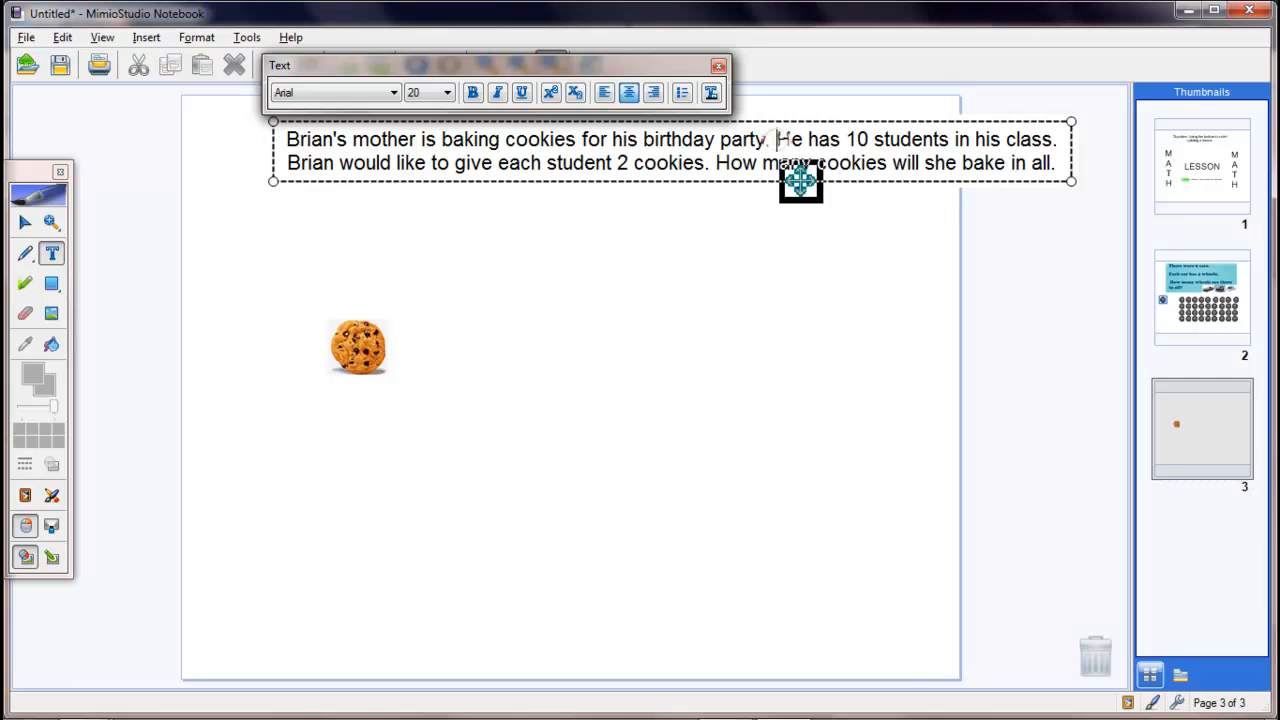
key(Return)
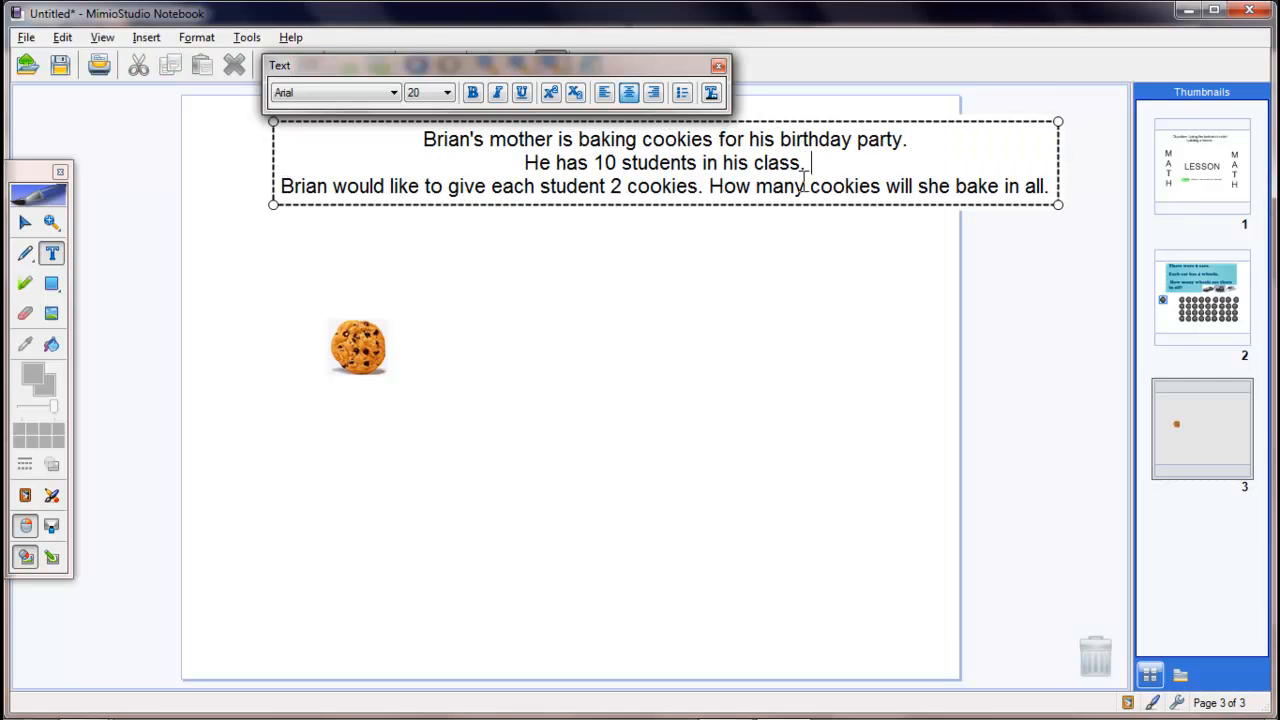
key(BackSpace)
key(Delete)
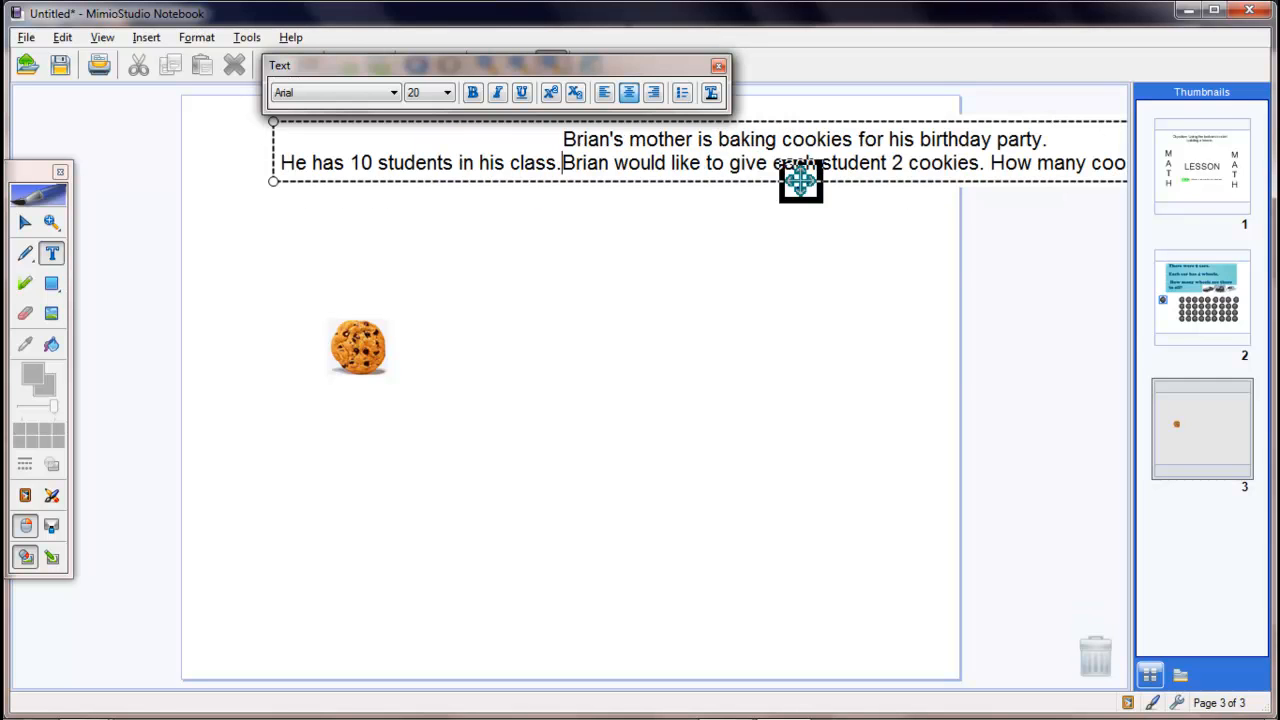
key(Right)
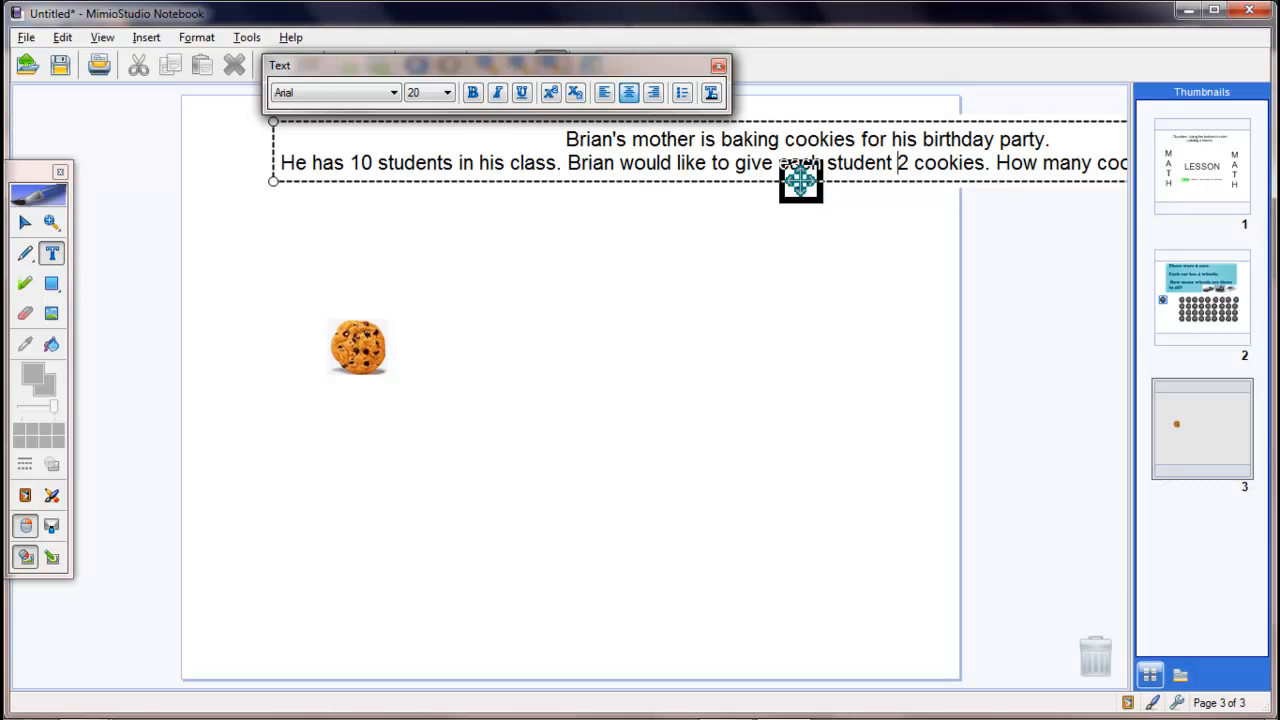
key(Return)
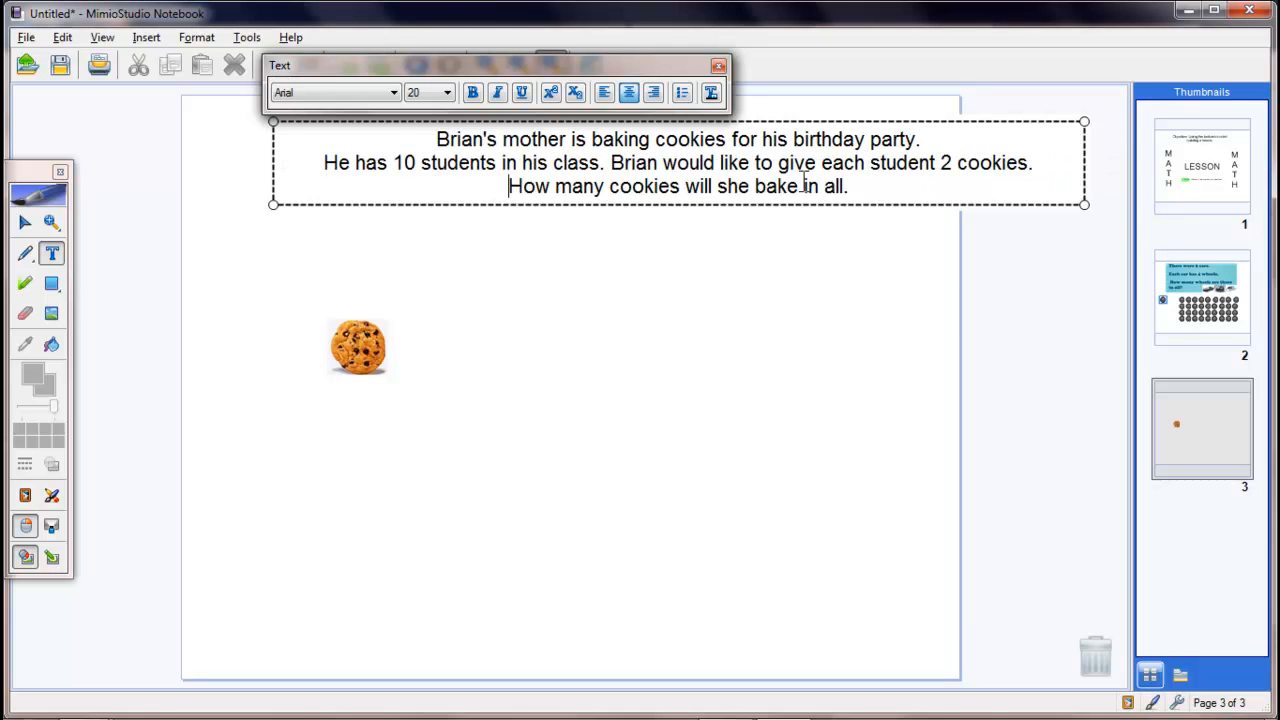
drag(806, 206, 691, 210)
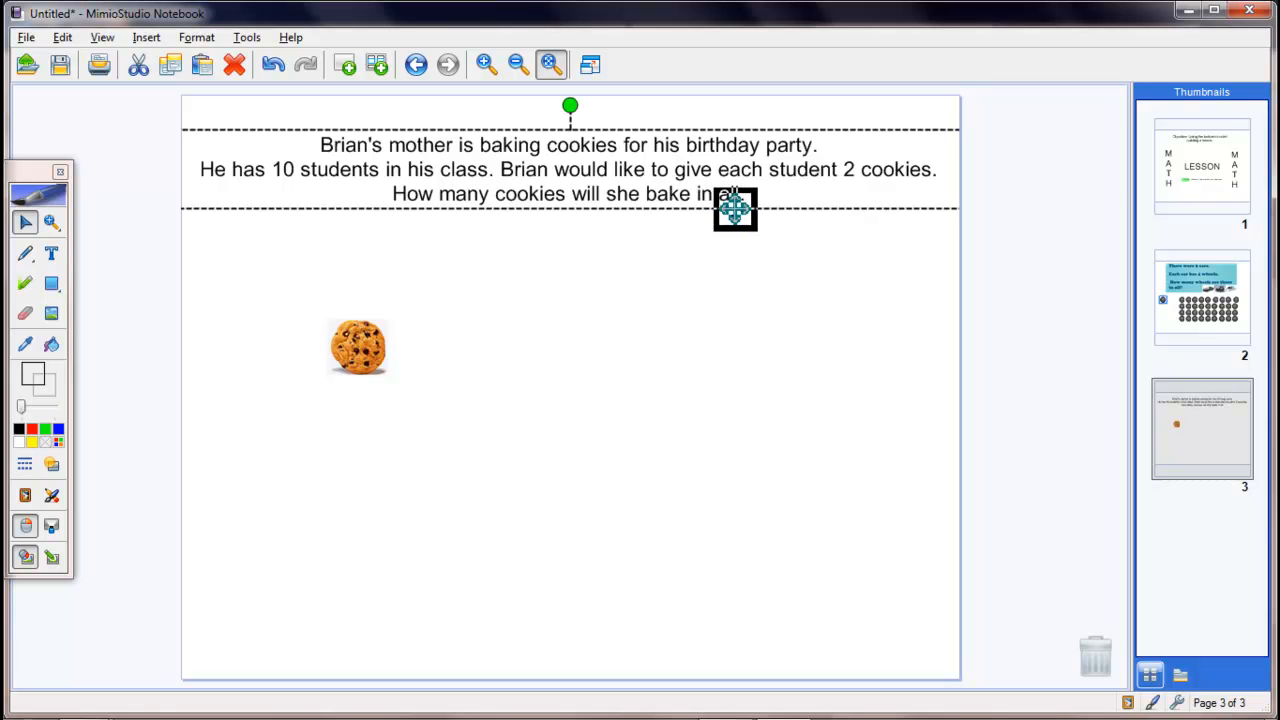
- Left-align all three lines of the word problem
double_click(764, 200)
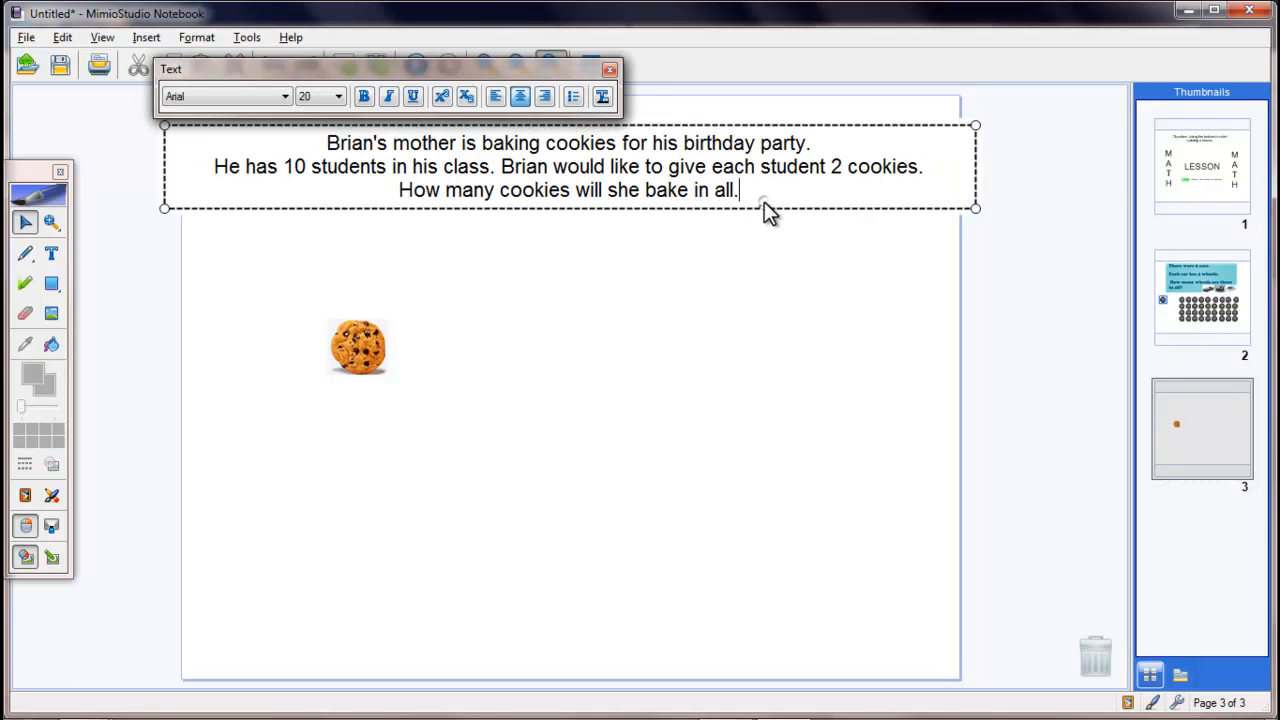
click(495, 96)
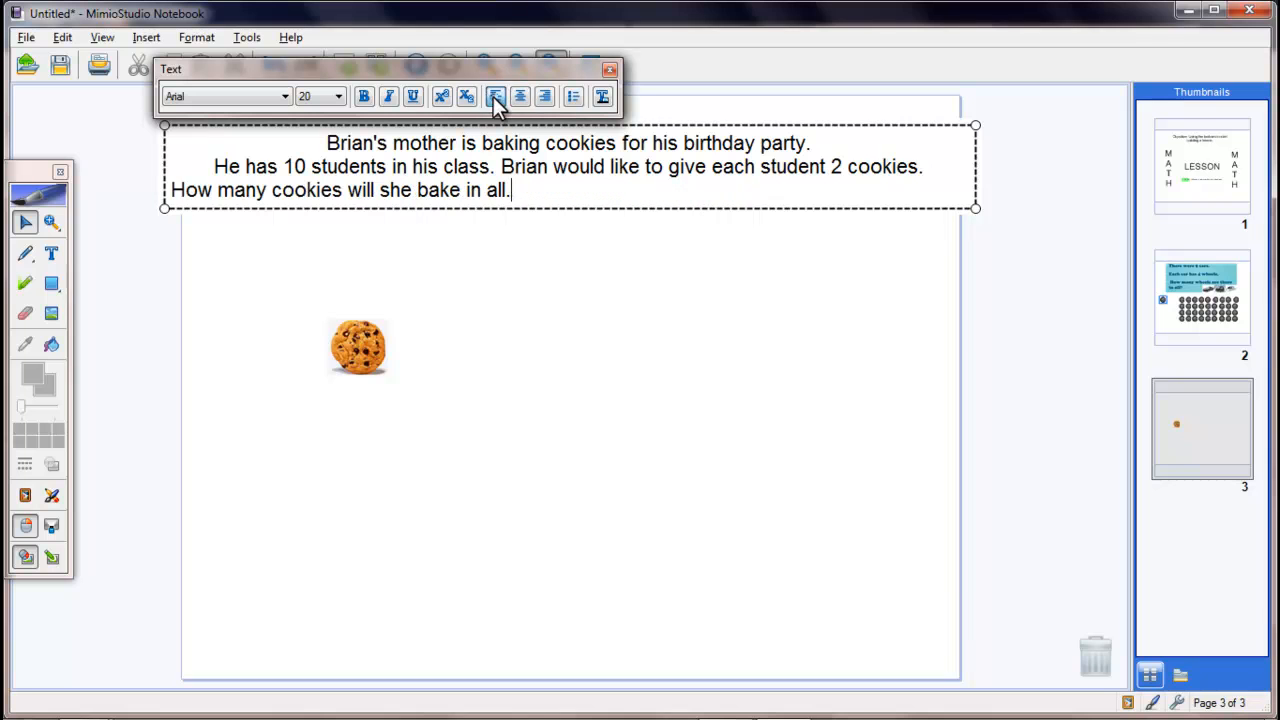
drag(524, 168, 483, 143)
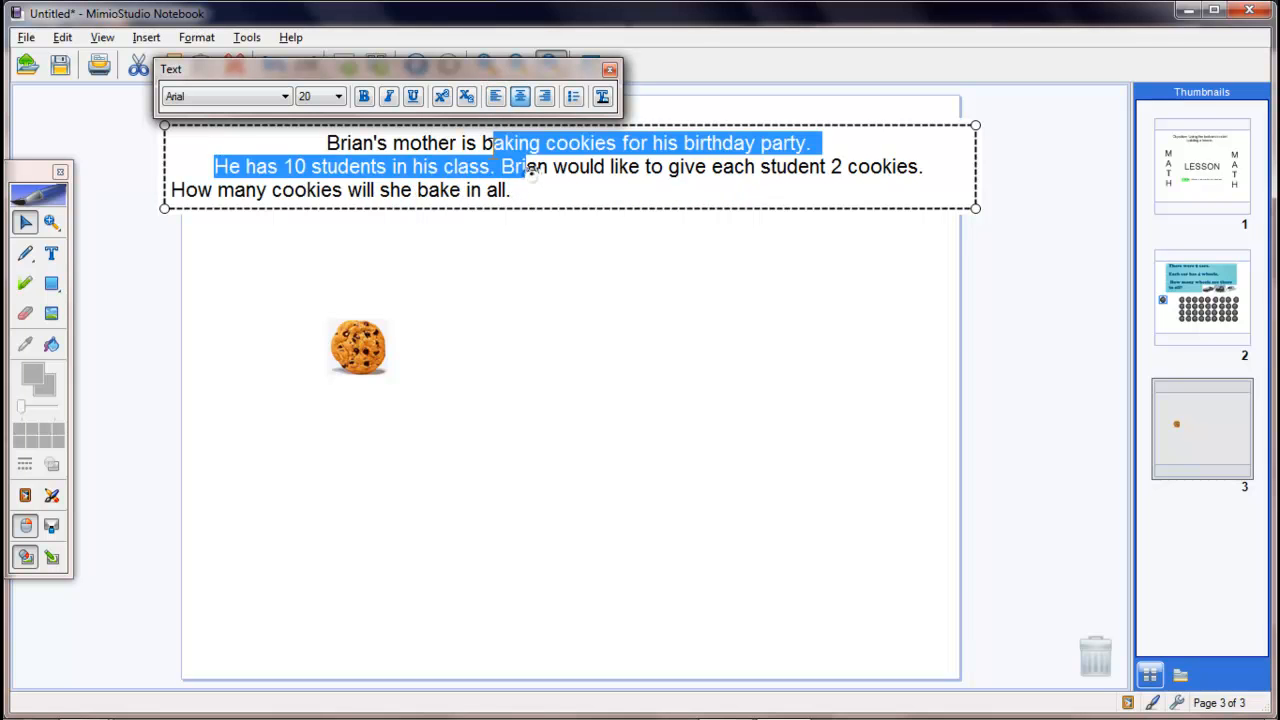
click(495, 96)
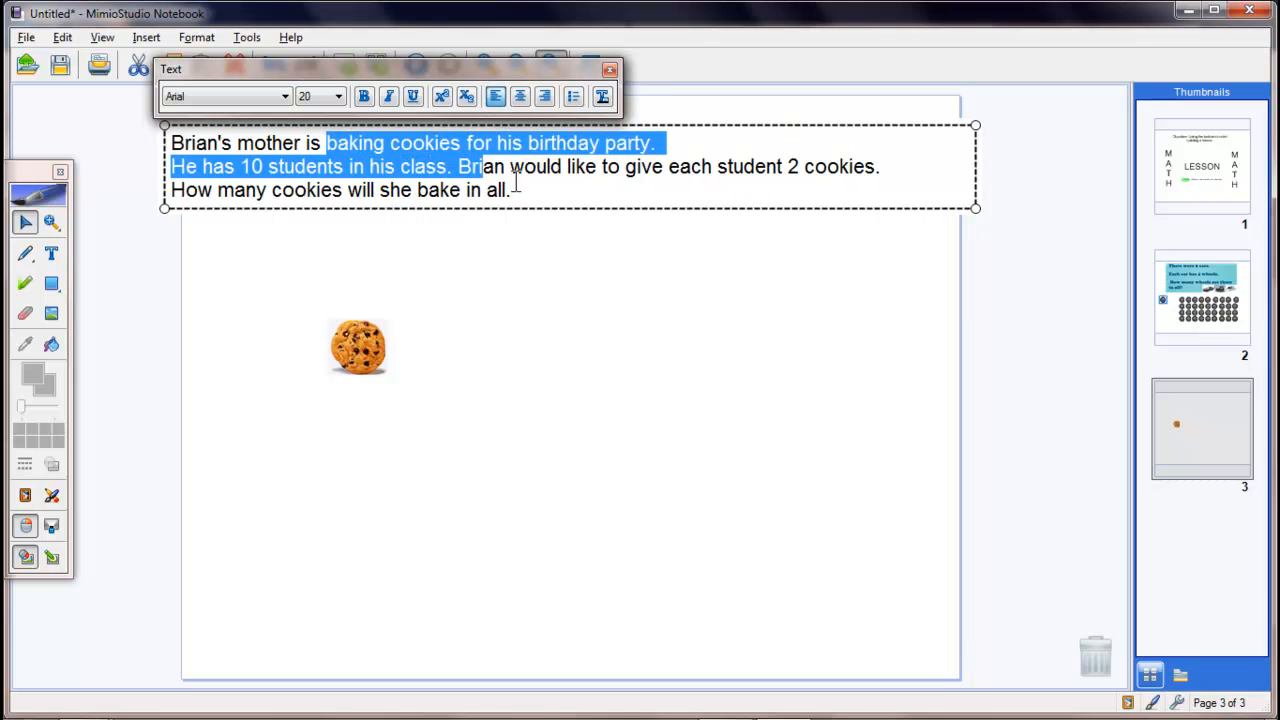
- Break the line after "give", join the question to "each student 2 cookies.", and move the text object right
click(668, 166)
key(Return)
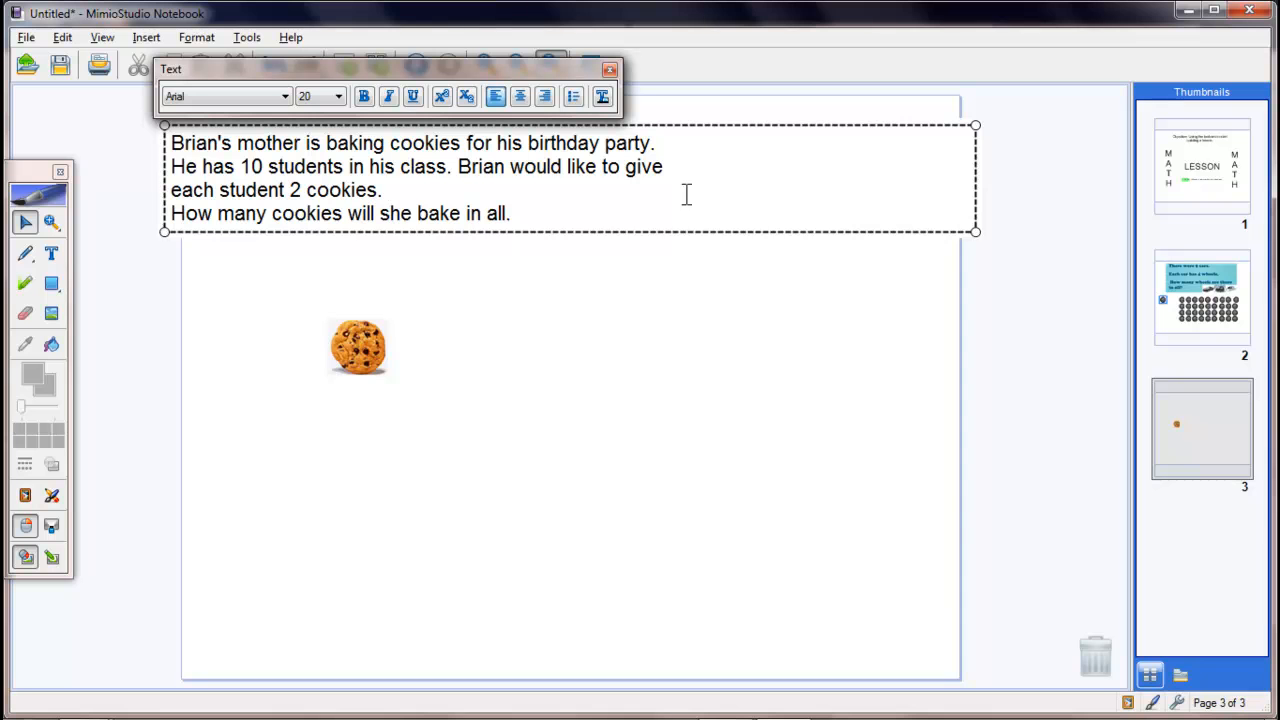
key(BackSpace)
drag(726, 209, 846, 229)
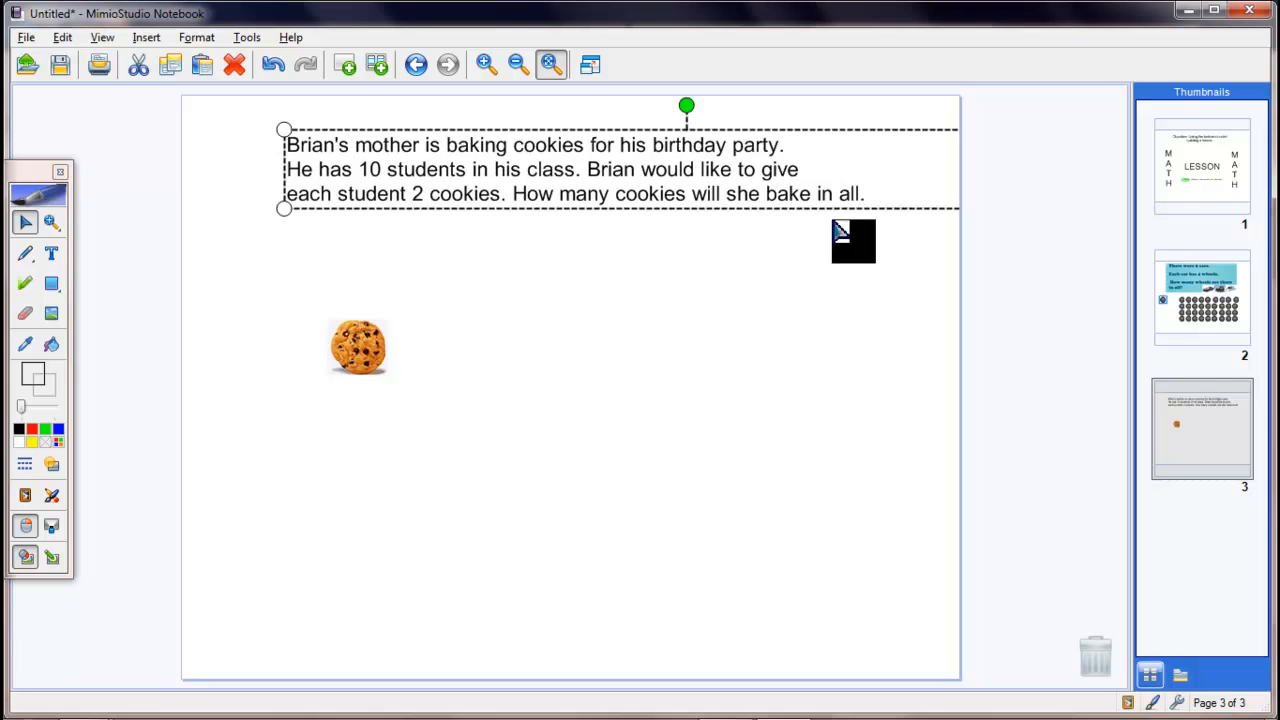
click(490, 392)
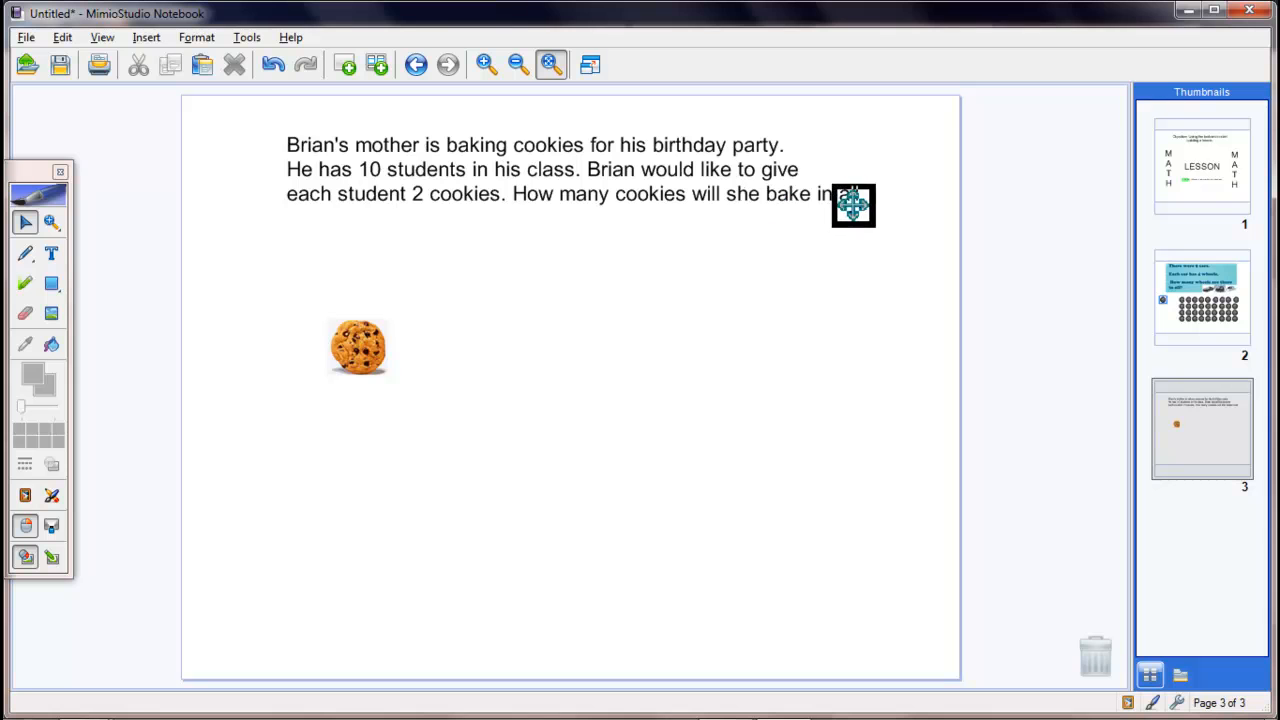
- Add "(use an array to help solve this problem)" on its own line at the end of the word problem
double_click(866, 192)
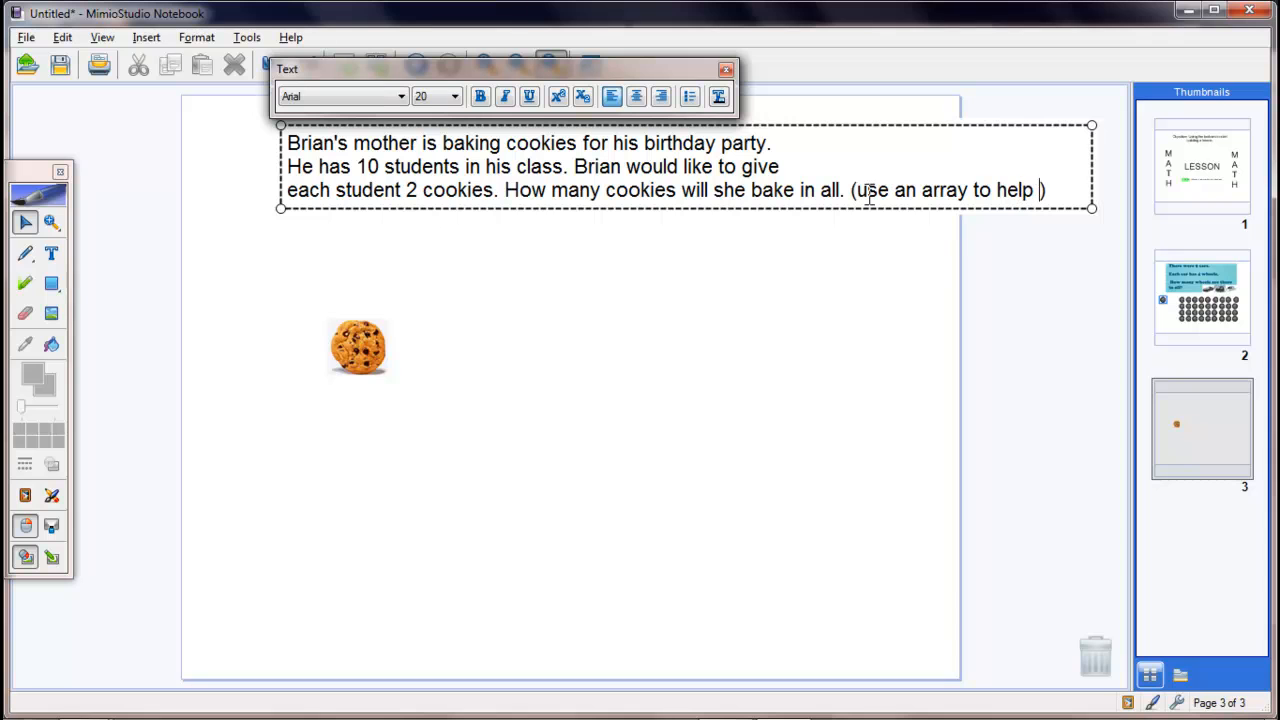
text(ve this problem)
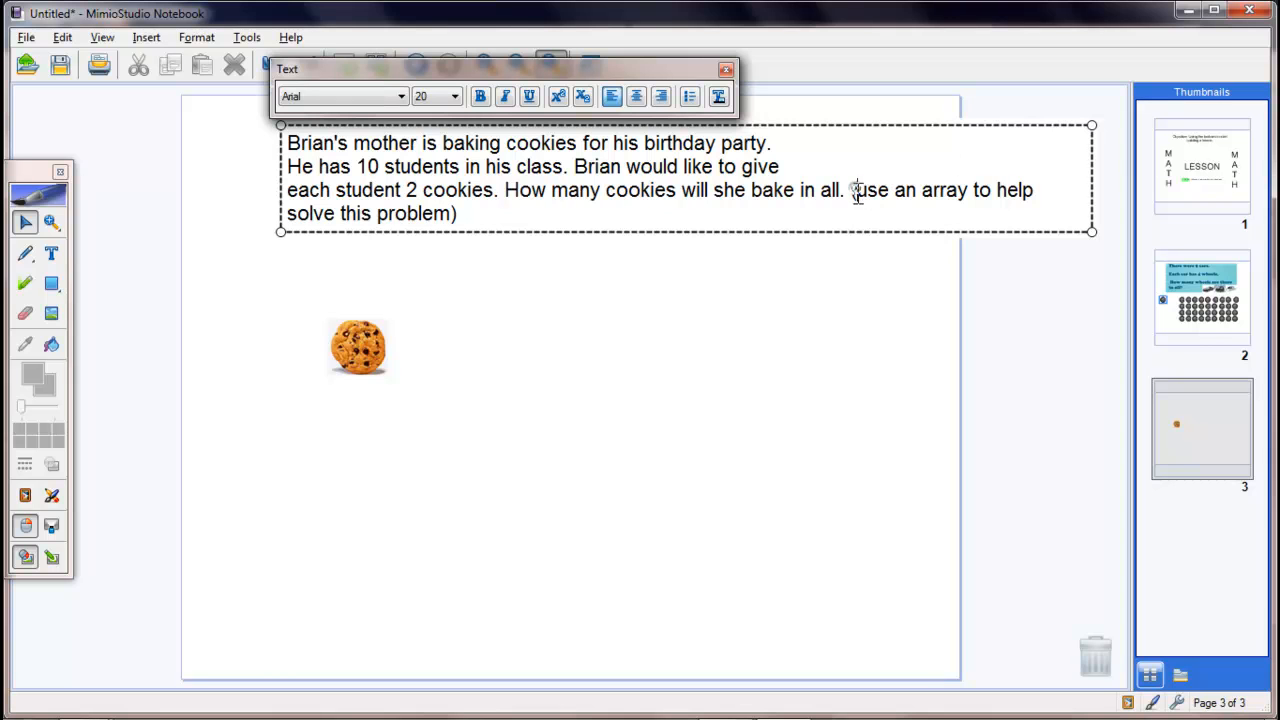
text(.)
key(Return)
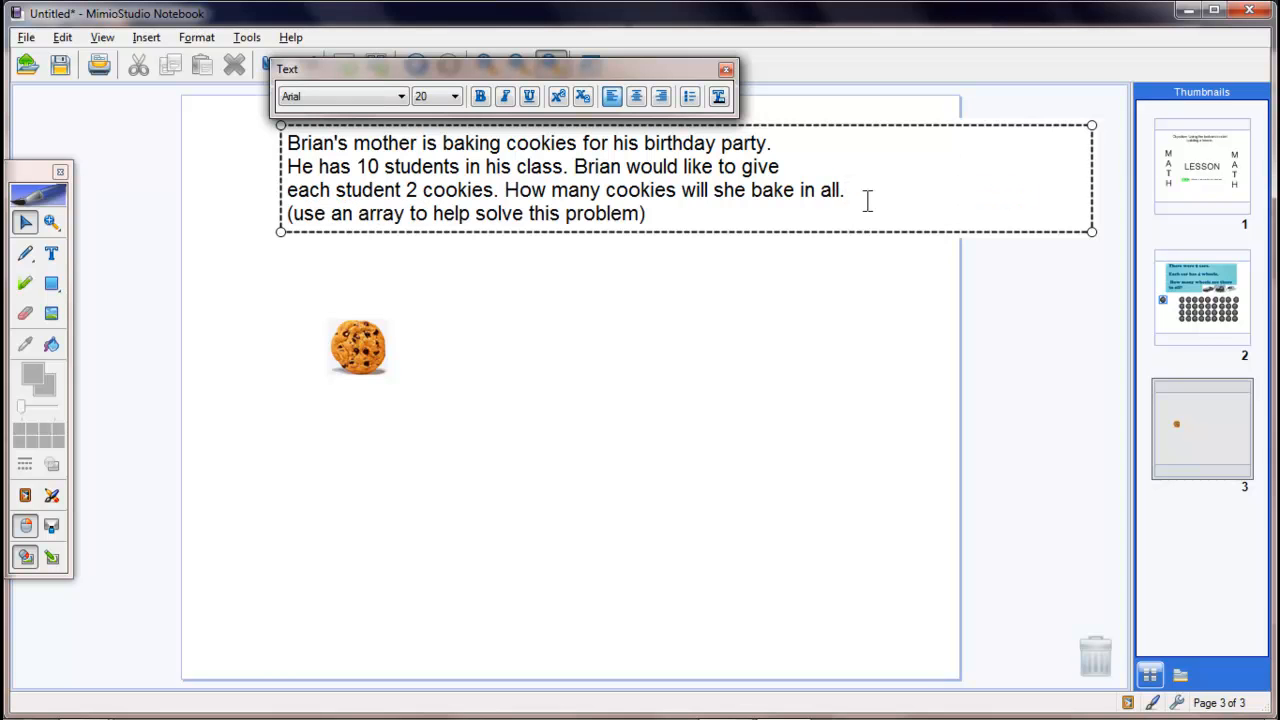
click(741, 289)
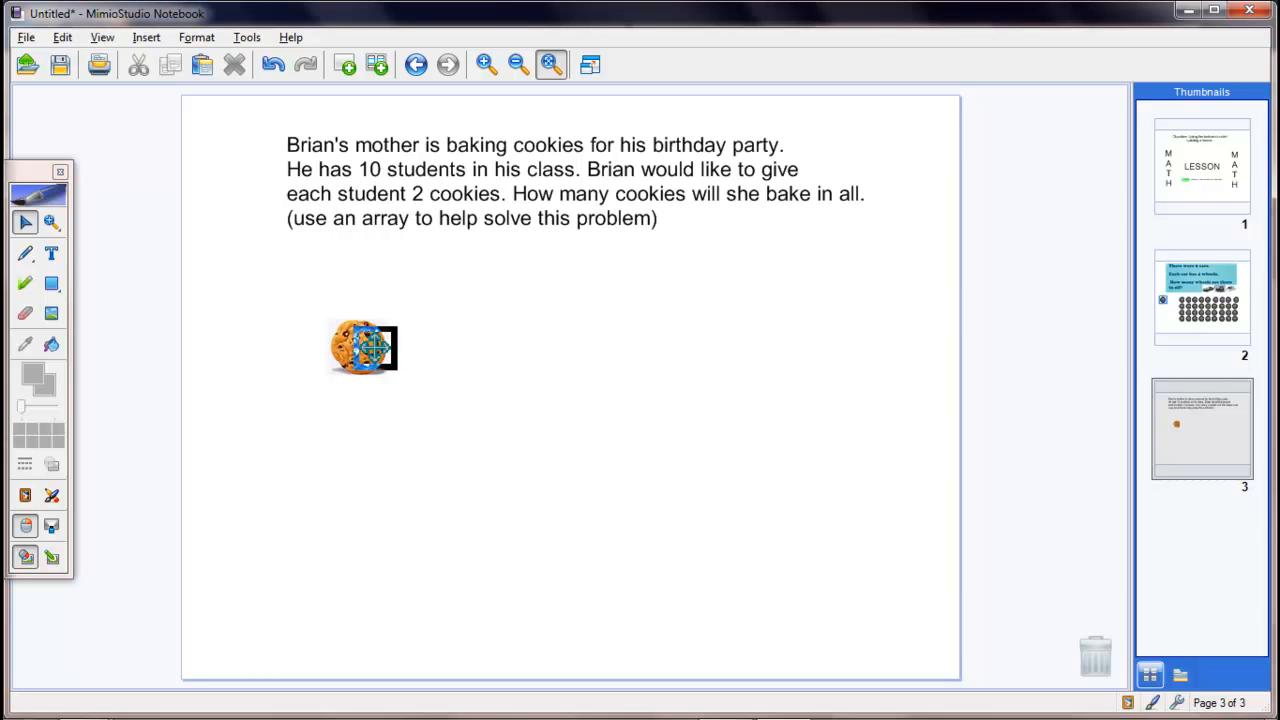
- Move the cookie picture to the page's left edge just below the word problem and shrink it slightly
drag(372, 347, 263, 300)
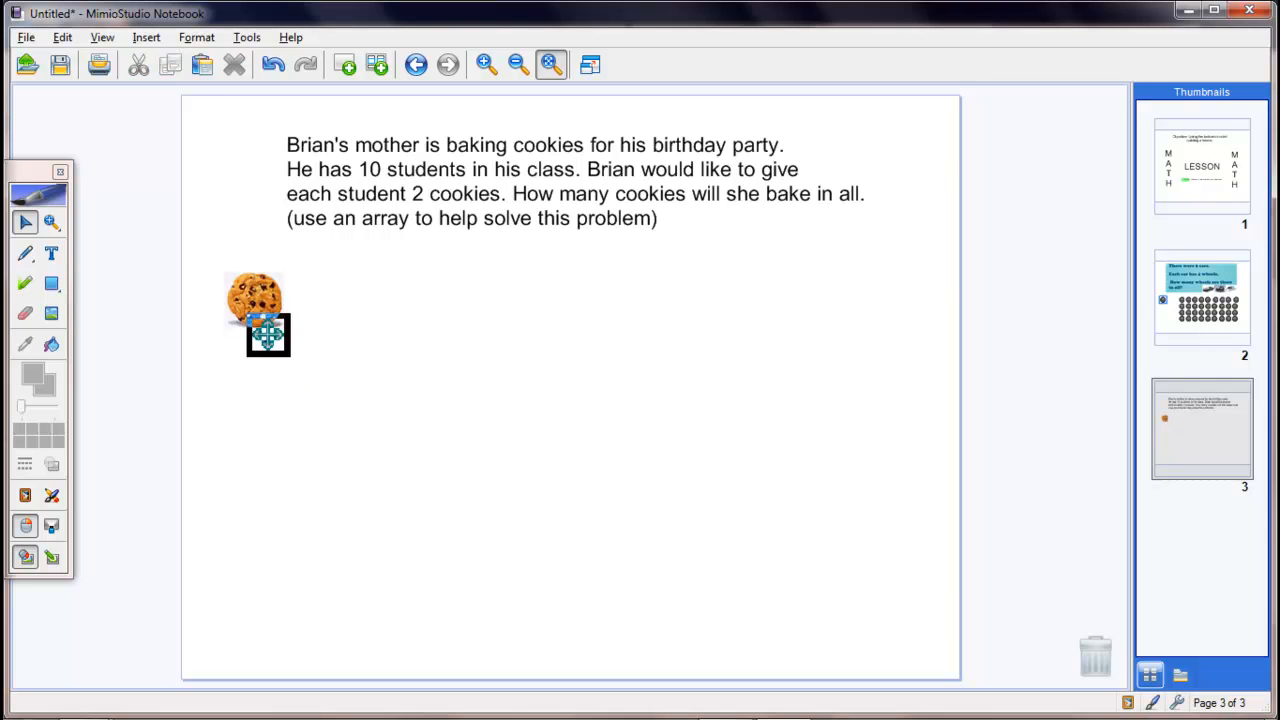
click(263, 306)
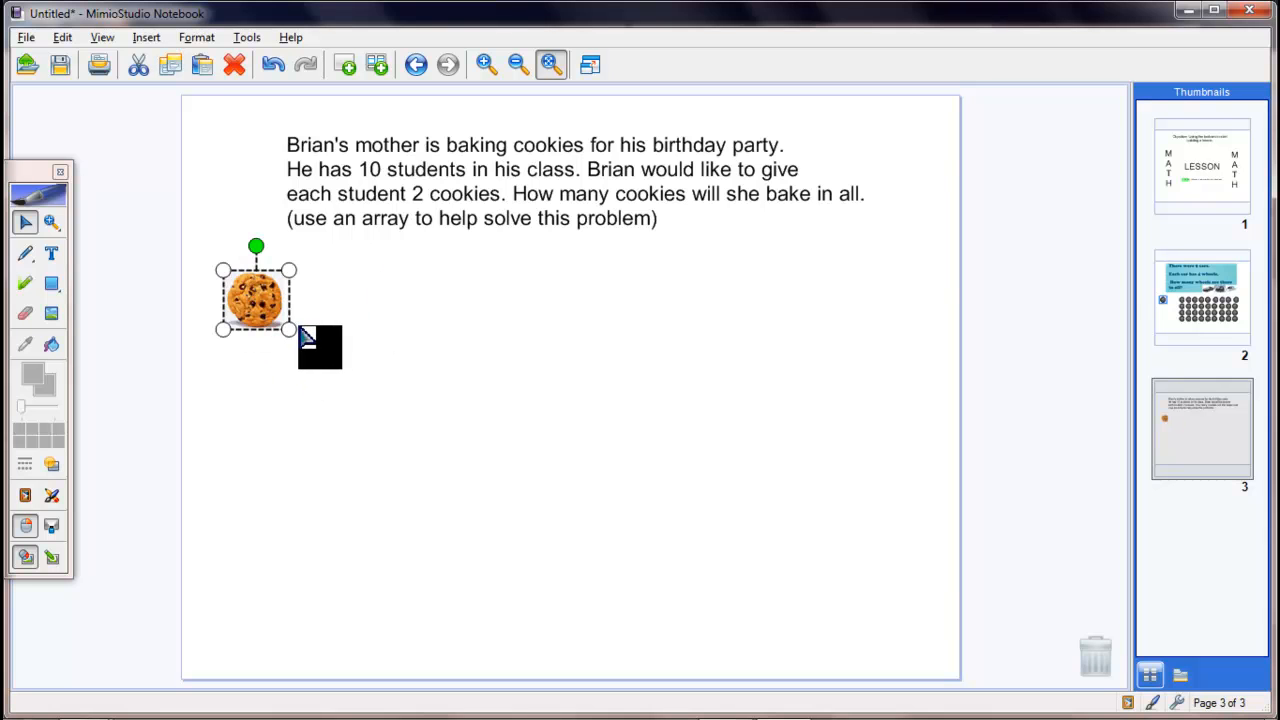
drag(280, 320, 273, 311)
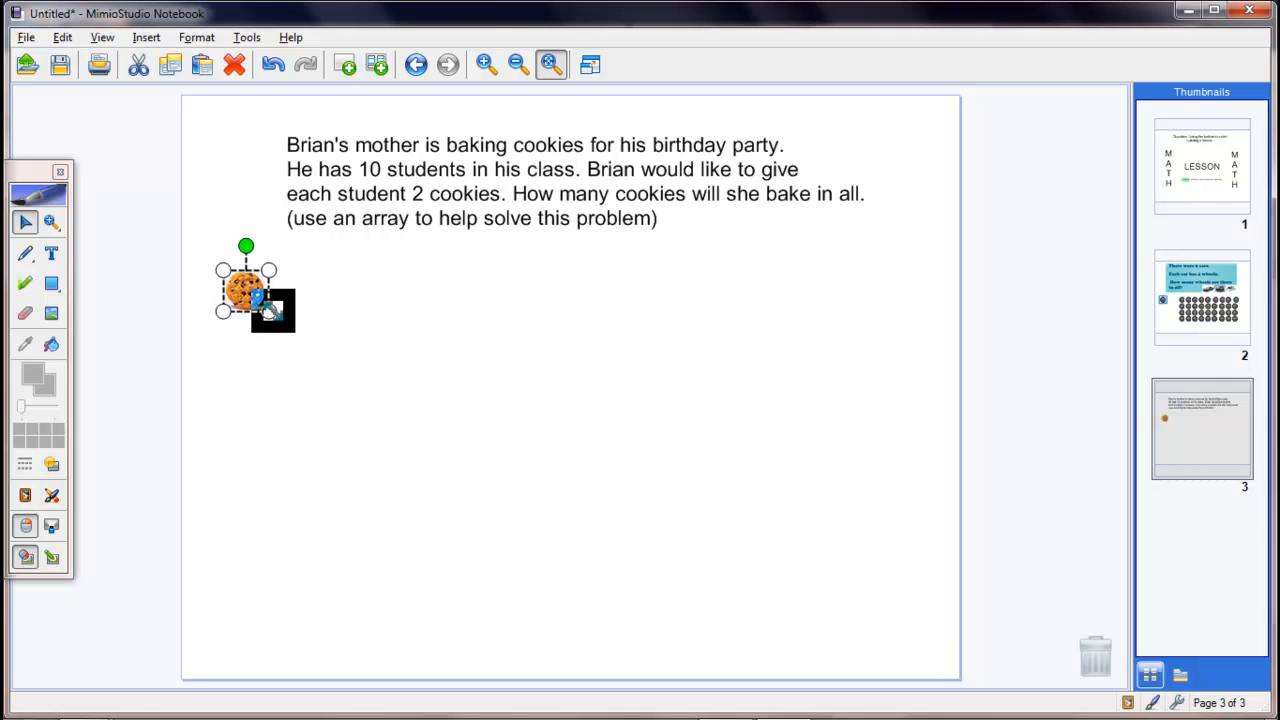